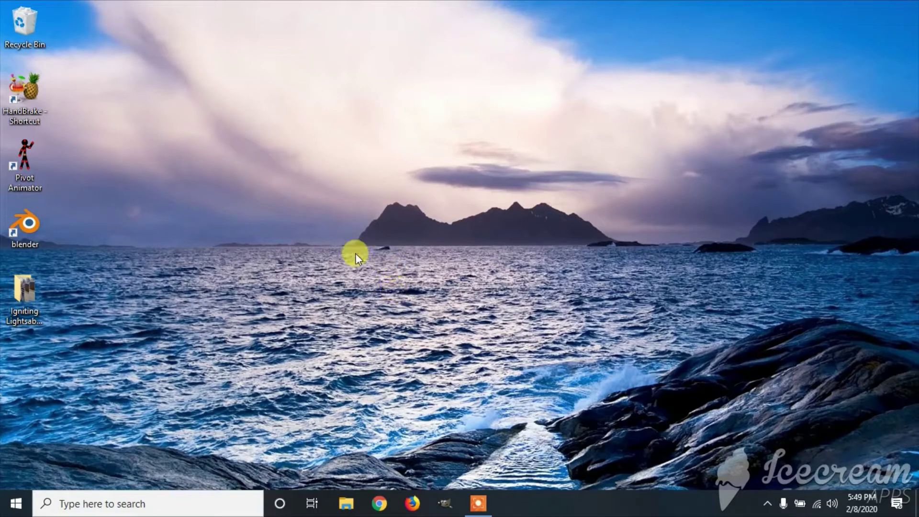
Step: Launch Blender, dismiss the splash screen, and enable Use Nodes in the Compositing workspace
double_click(23, 231)
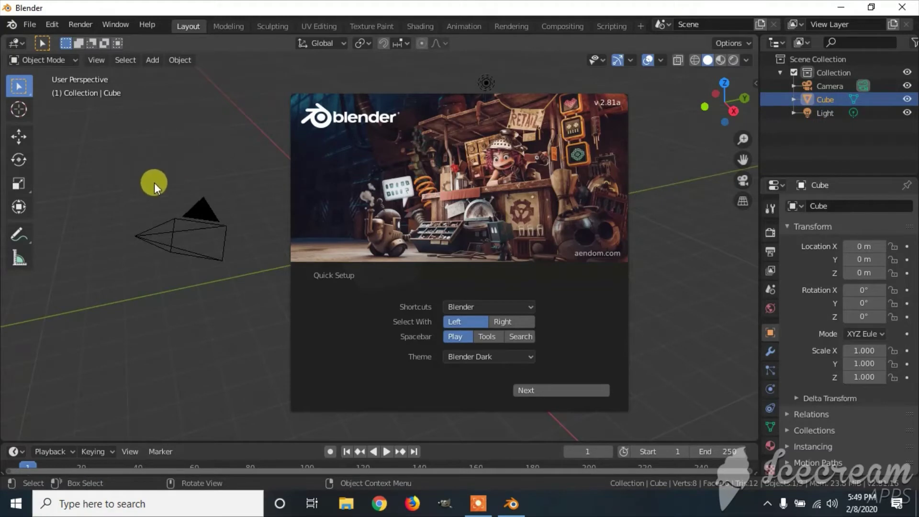
left_click(191, 120)
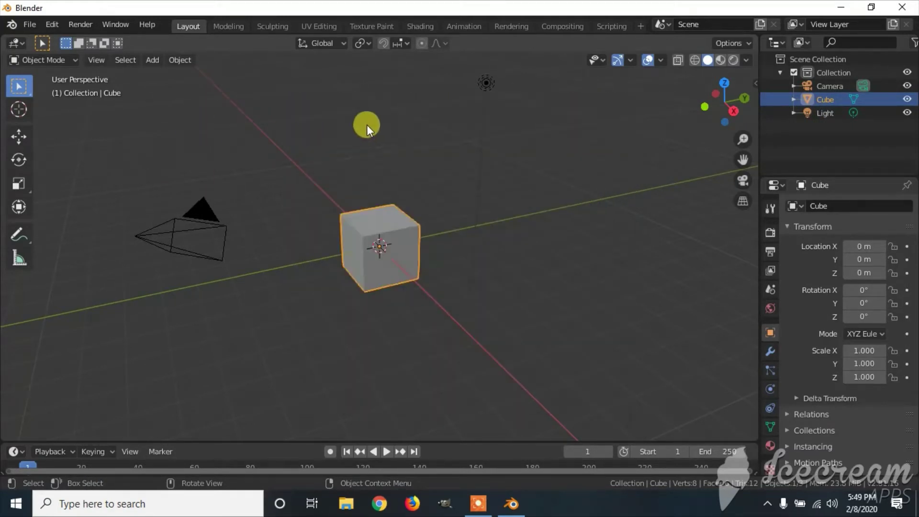
left_click(553, 25)
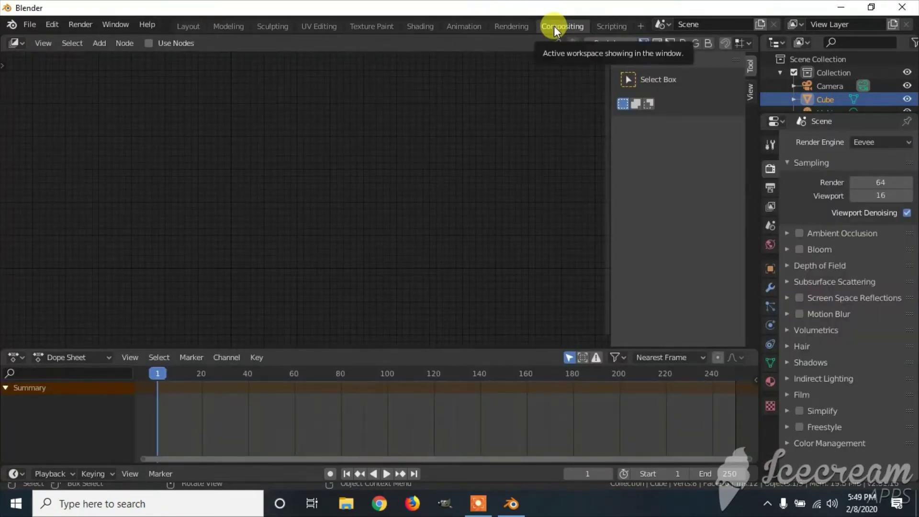
left_click(148, 43)
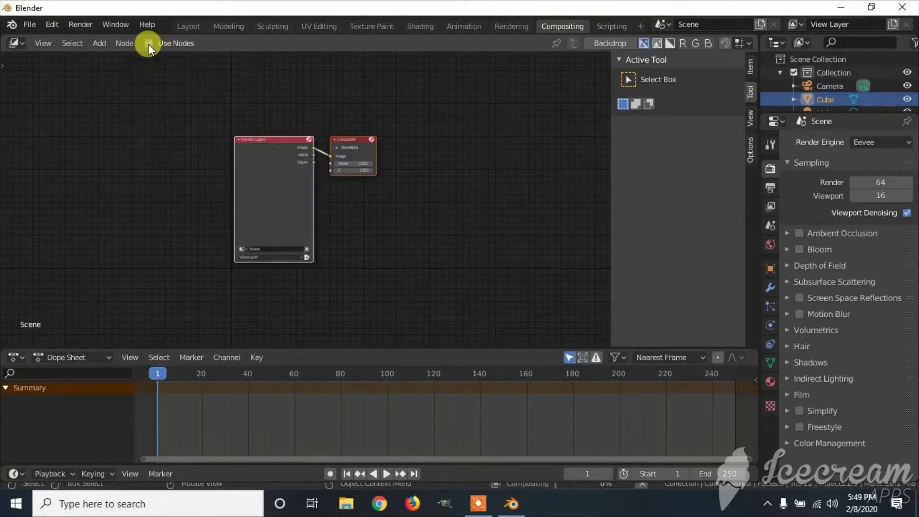
Step: Delete the Render Layers node and move the Composite node to the far upper right of the node area
left_click(263, 140)
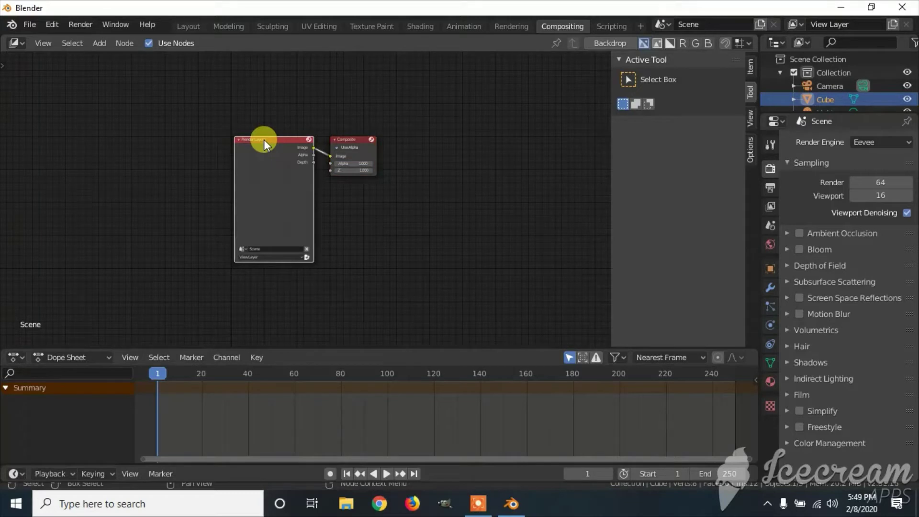
key("x")
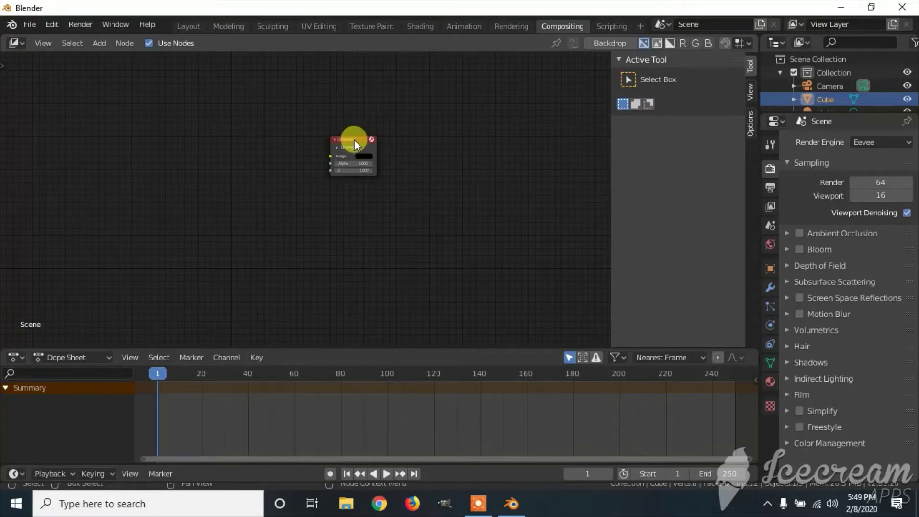
left_click_drag(354, 139, 506, 93)
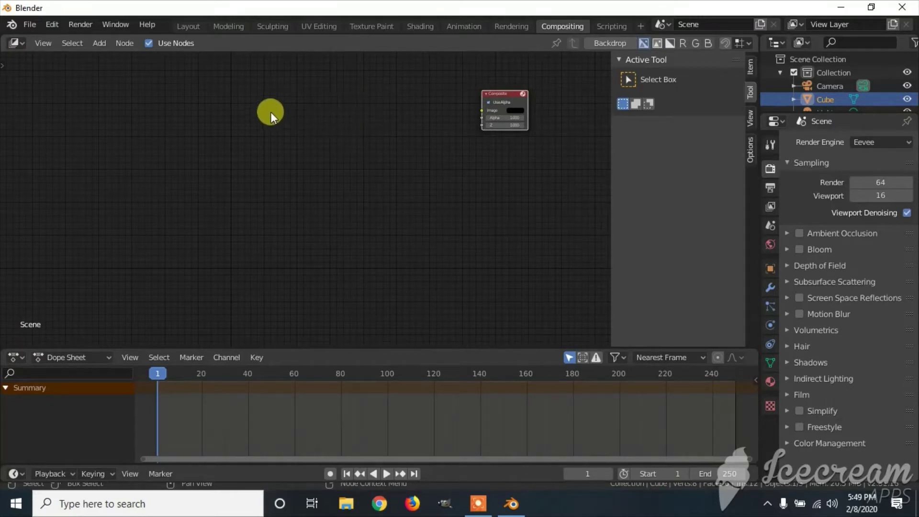
Step: Add an Image input node and place it well to the left of the Composite node
key("shift+a")
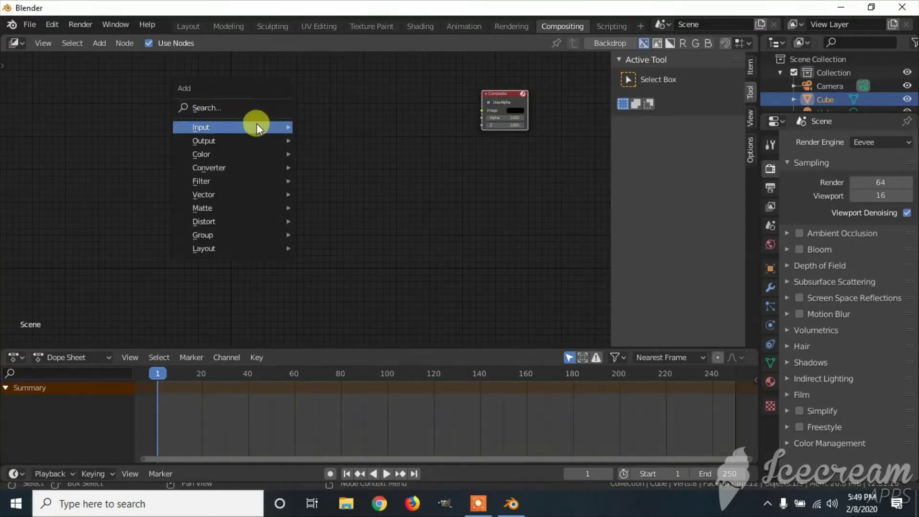
mouse_move(257, 126)
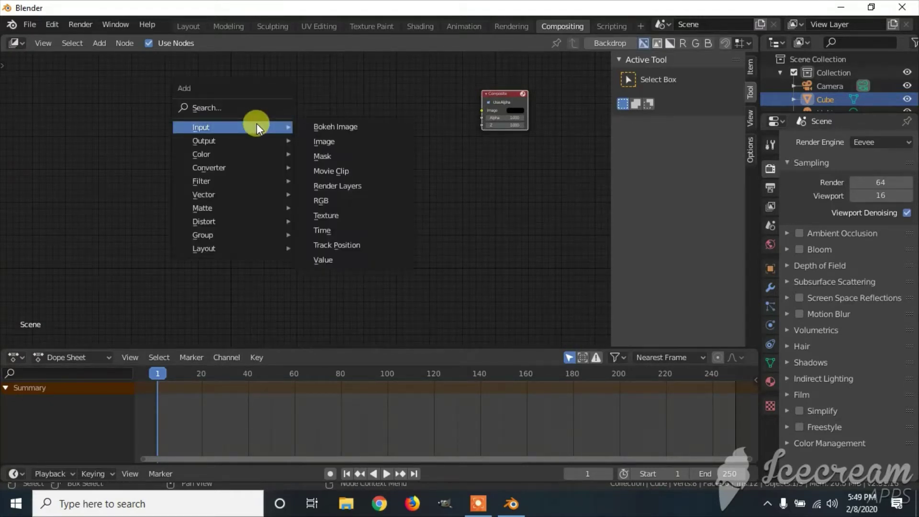
left_click(329, 140)
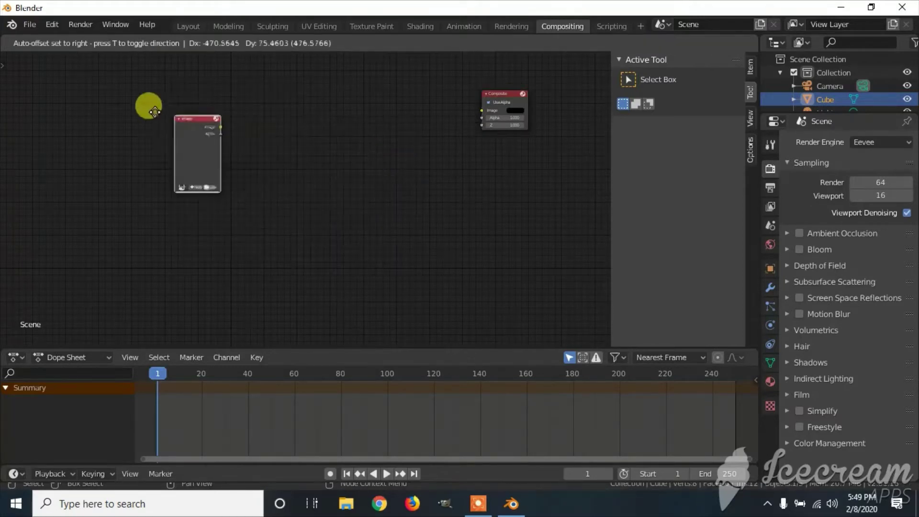
left_click(130, 87)
left_click(167, 100)
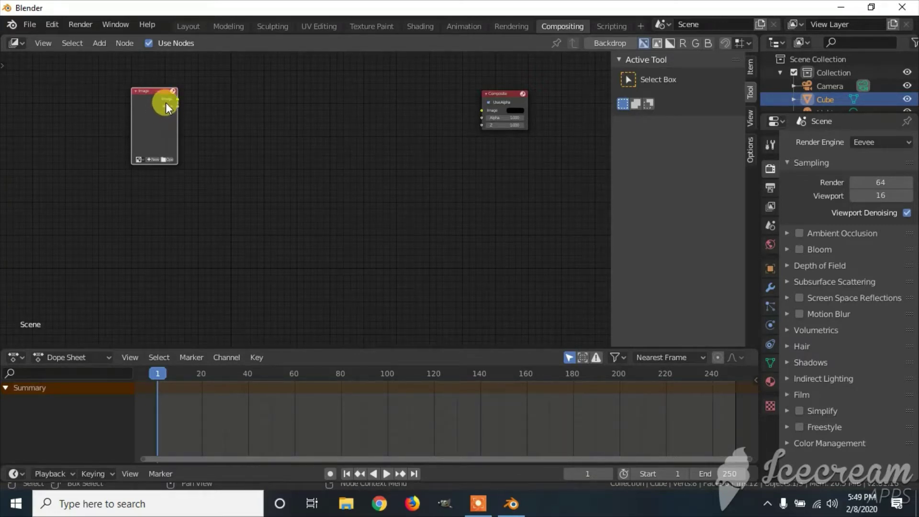
Step: Add a Viewer output node below the Composite node and link the Image node's Image output to the Viewer's Image input
key("shift+a")
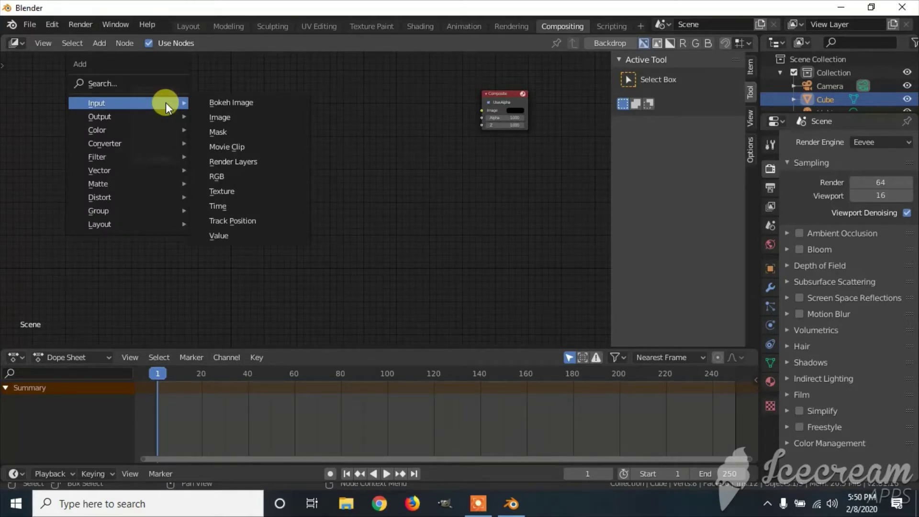
mouse_move(159, 116)
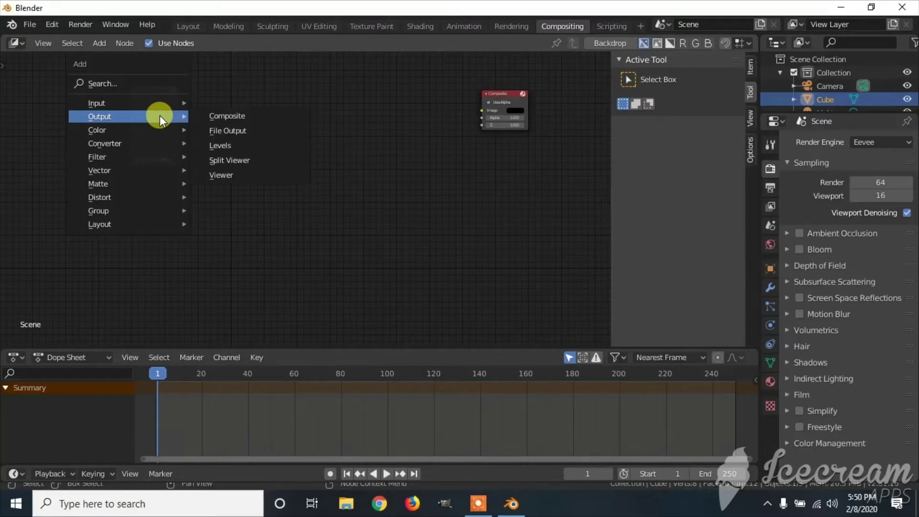
left_click(234, 175)
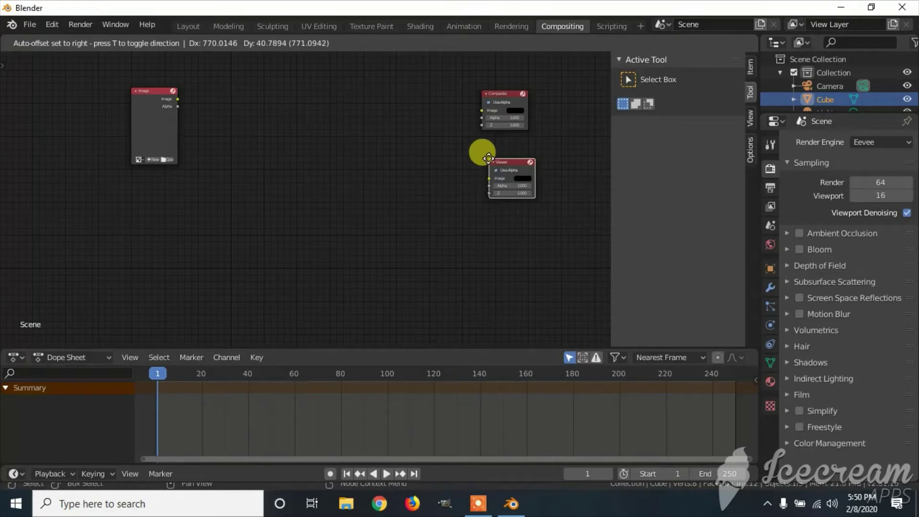
left_click(488, 158)
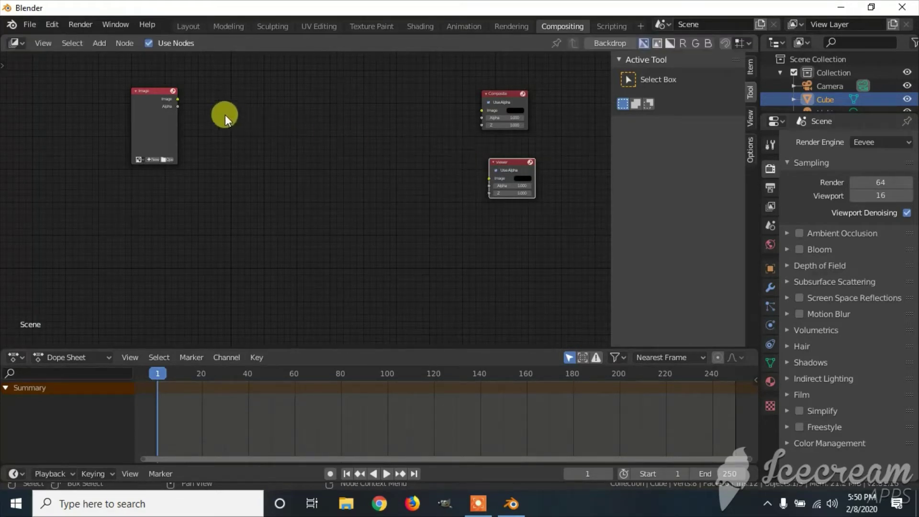
left_click(177, 99)
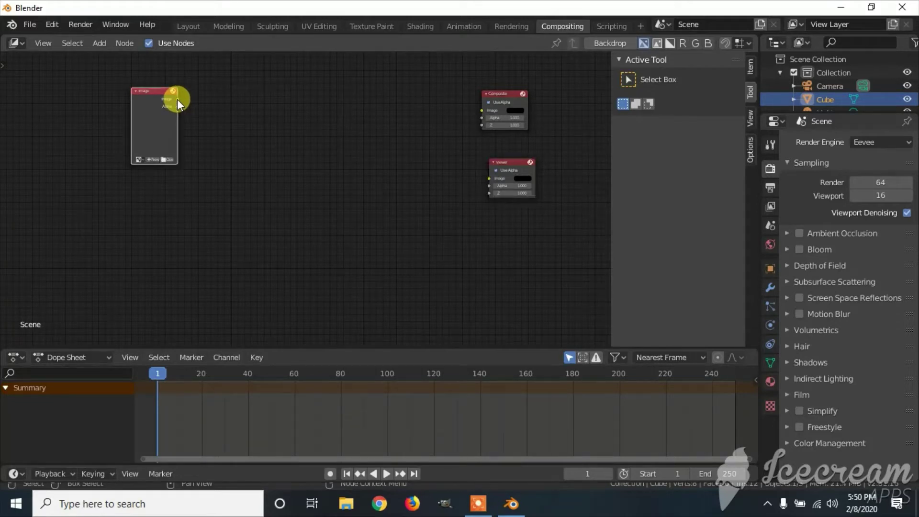
left_click_drag(178, 99, 485, 181)
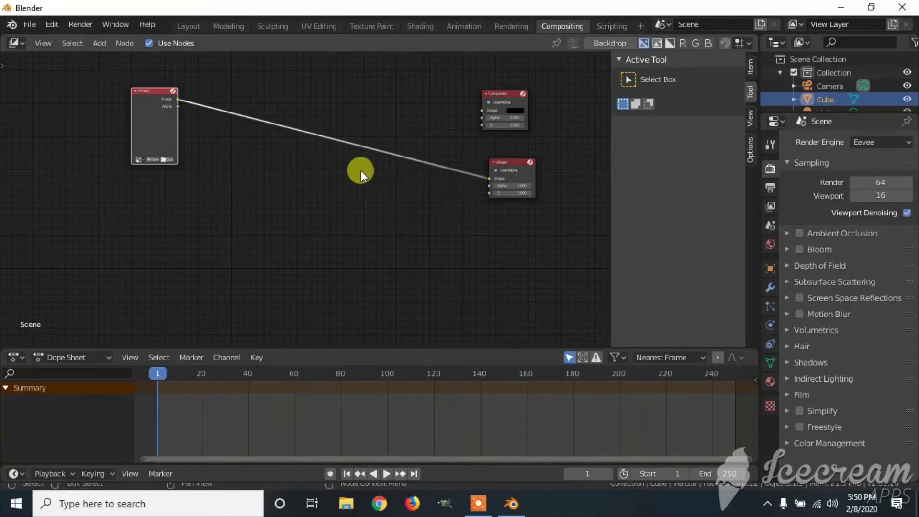
Step: Load frames M Sequence0045.png through M Sequence0343.png from the desktop folder Igniting Lightsaber Sequence into the Image node
left_click(164, 160)
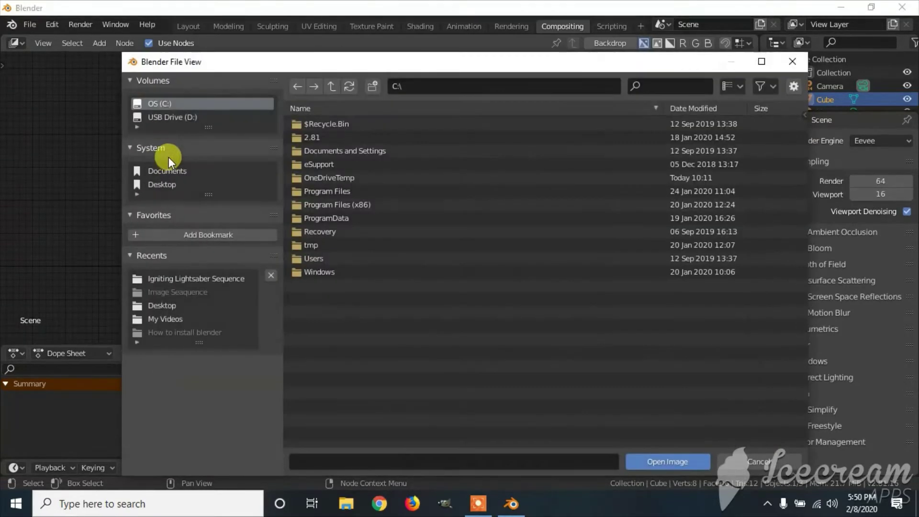
left_click(171, 182)
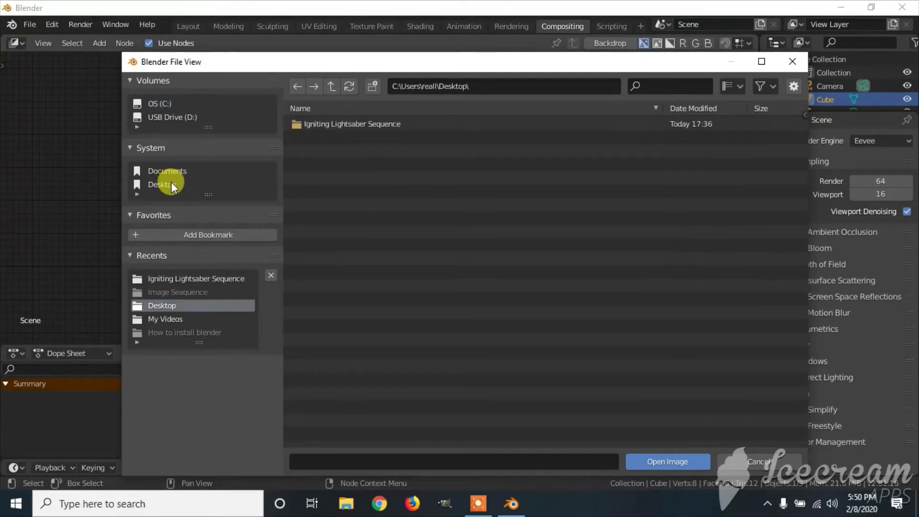
double_click(346, 123)
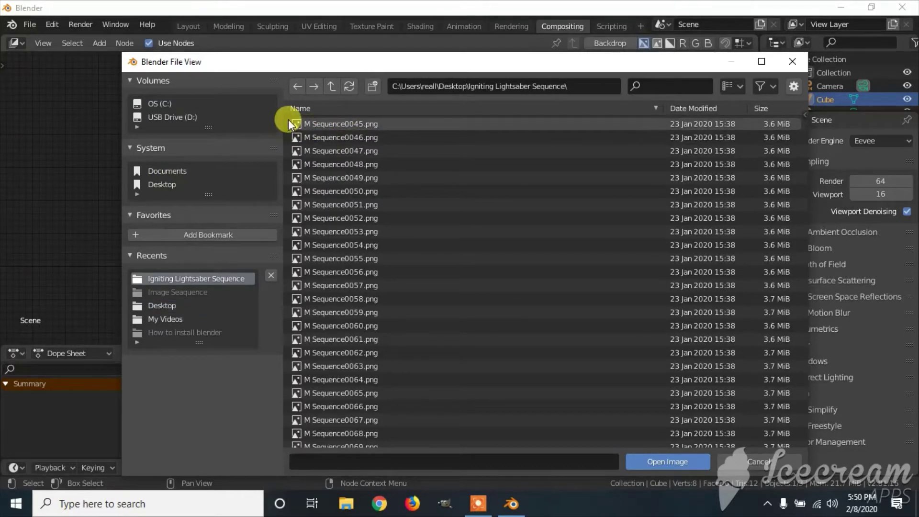
left_click_drag(289, 119, 794, 510)
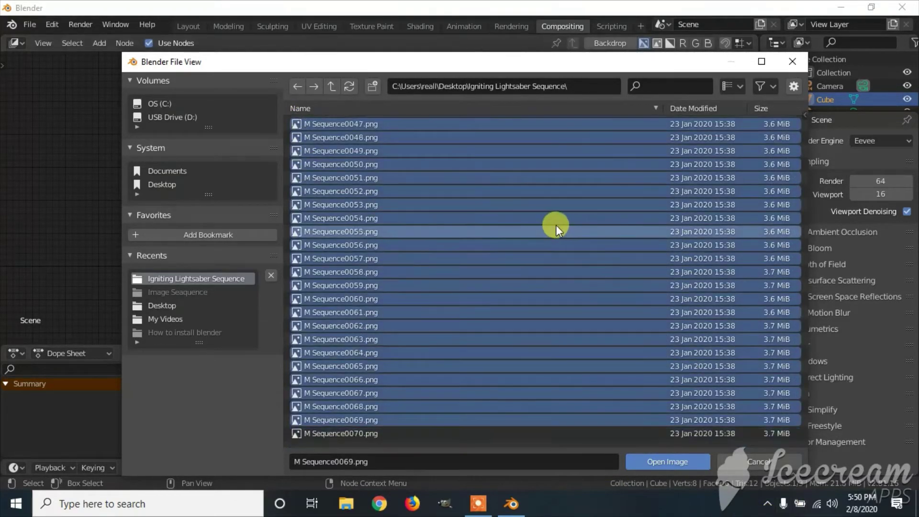
scroll(551, 223, "down", 5)
scroll(542, 219, "down", 5)
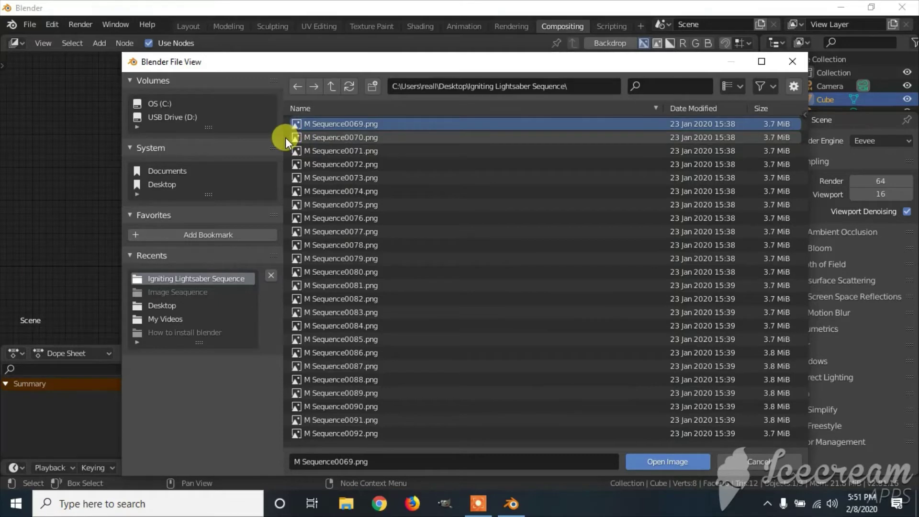
left_click_drag(288, 137, 790, 508)
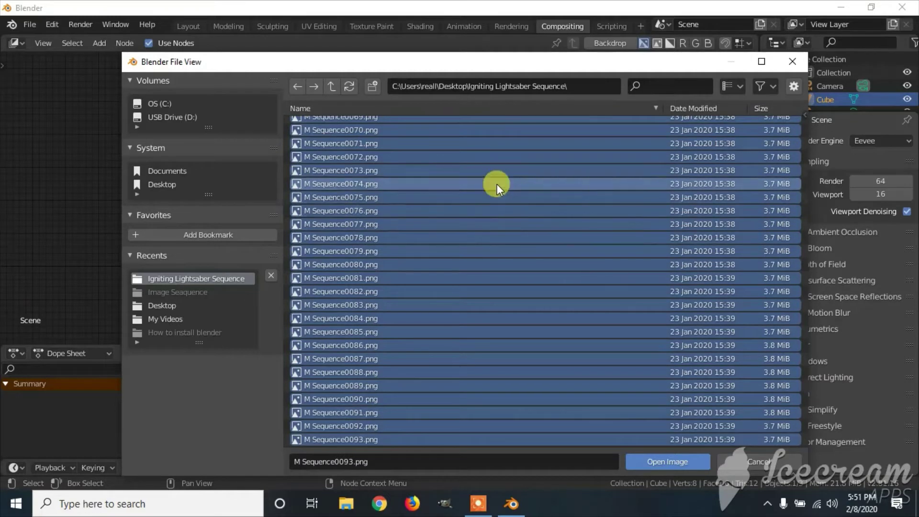
scroll(497, 184, "down", 5)
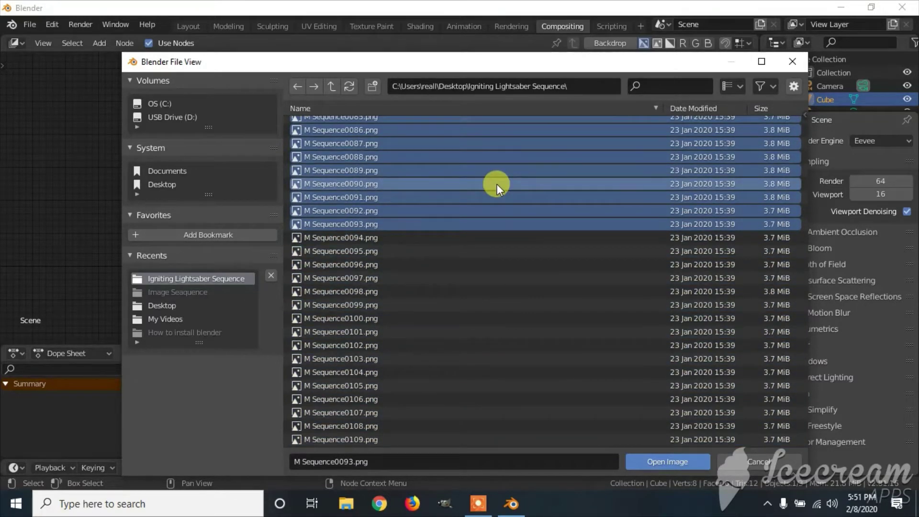
scroll(497, 184, "down", 3)
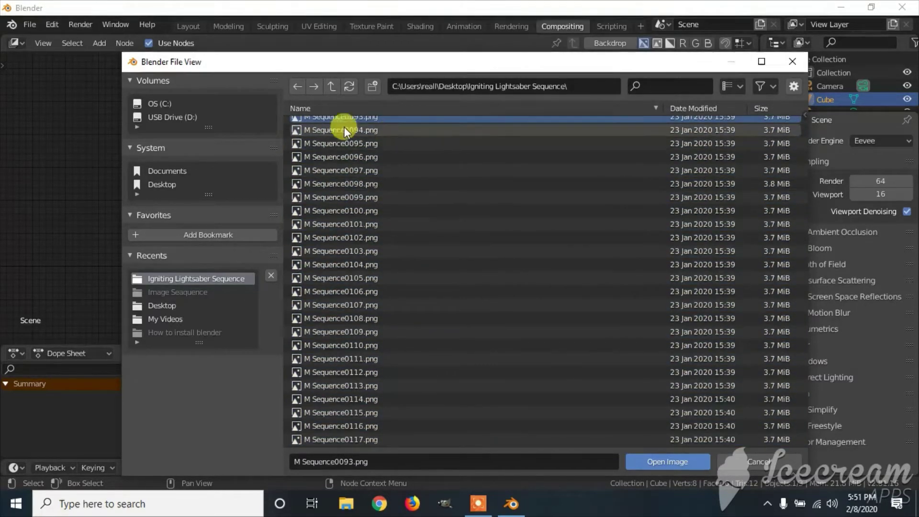
left_click_drag(290, 130, 895, 502)
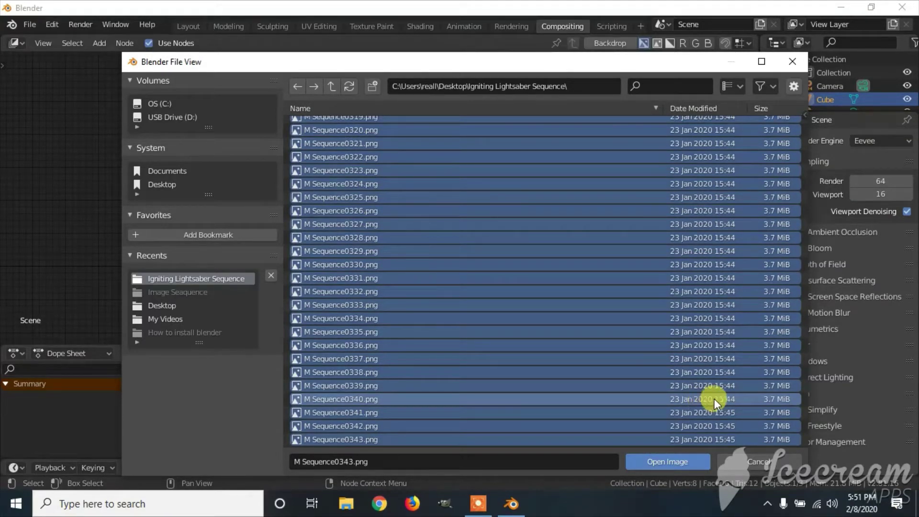
left_click(680, 463)
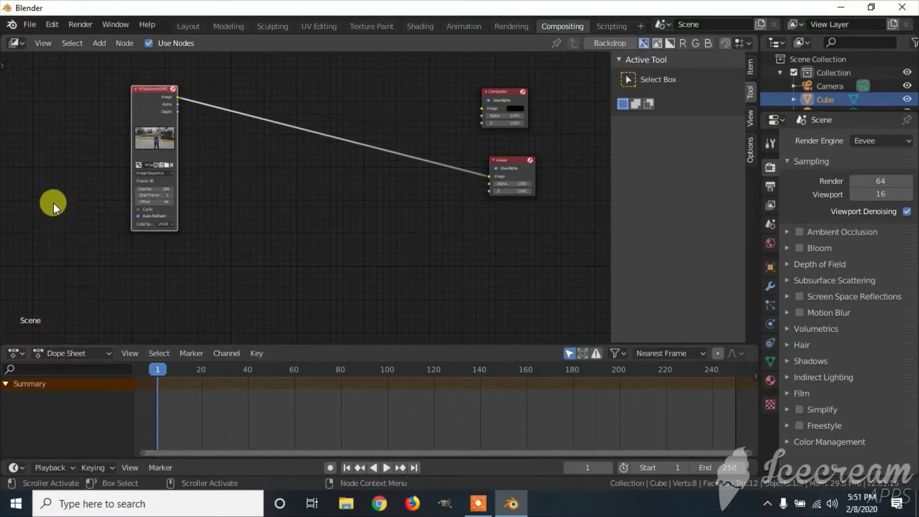
Step: Turn on the node editor's Backdrop and adjust the size of the backdrop image behind the nodes
left_click(607, 44)
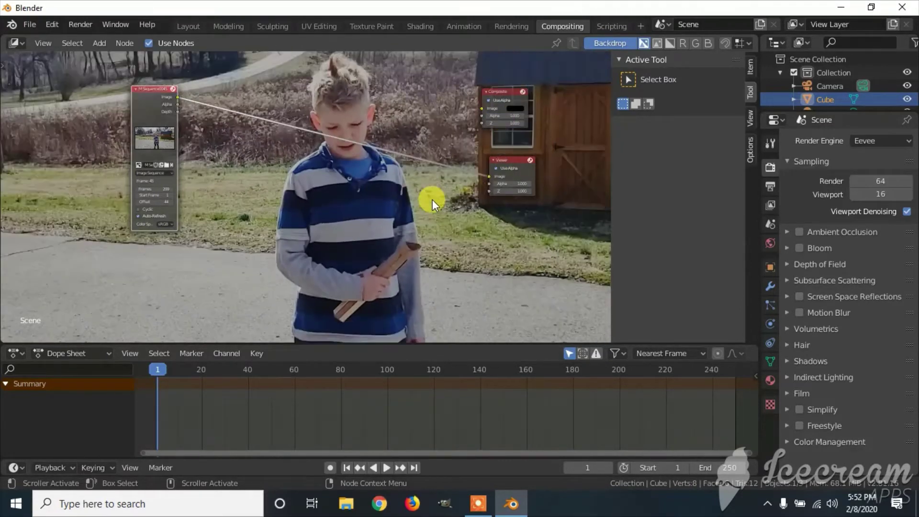
key("v")
key("v")
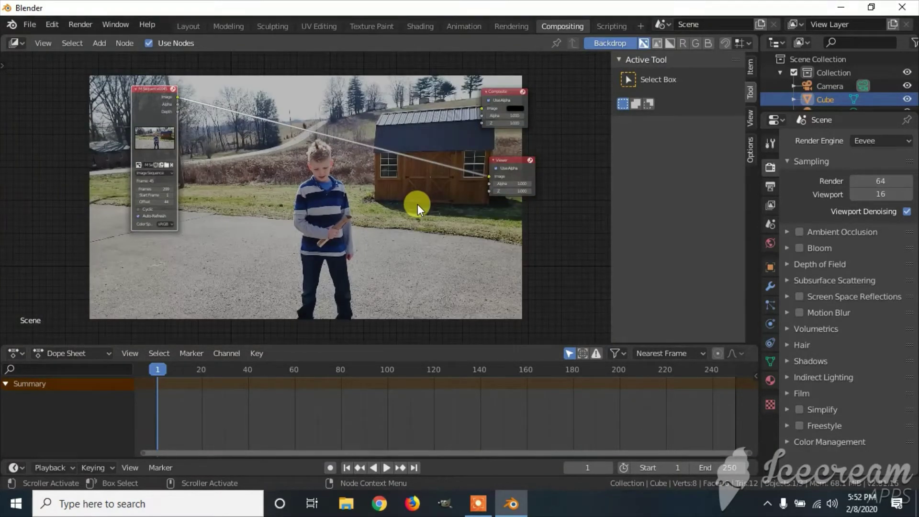
key("alt")
key("alt+v")
key("alt+v")
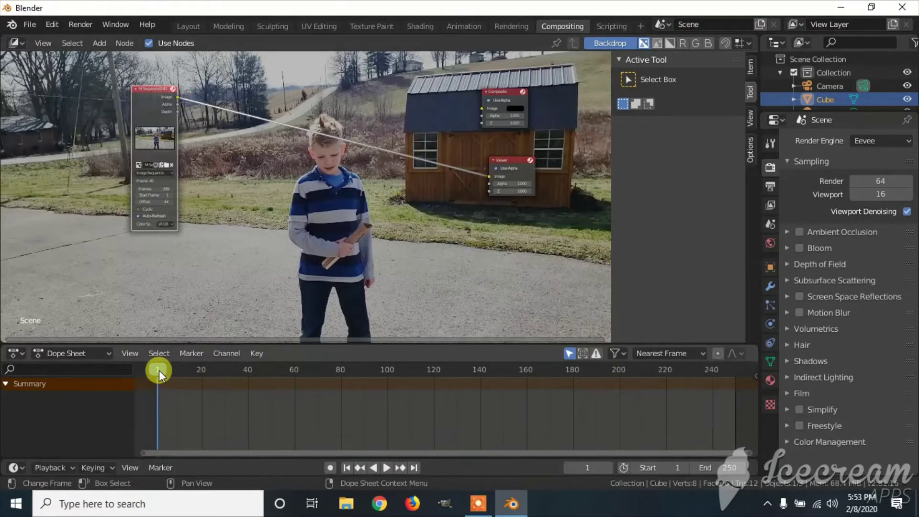
Step: Start playback of the image sequence and scrub the timeline to frame 12
key("space")
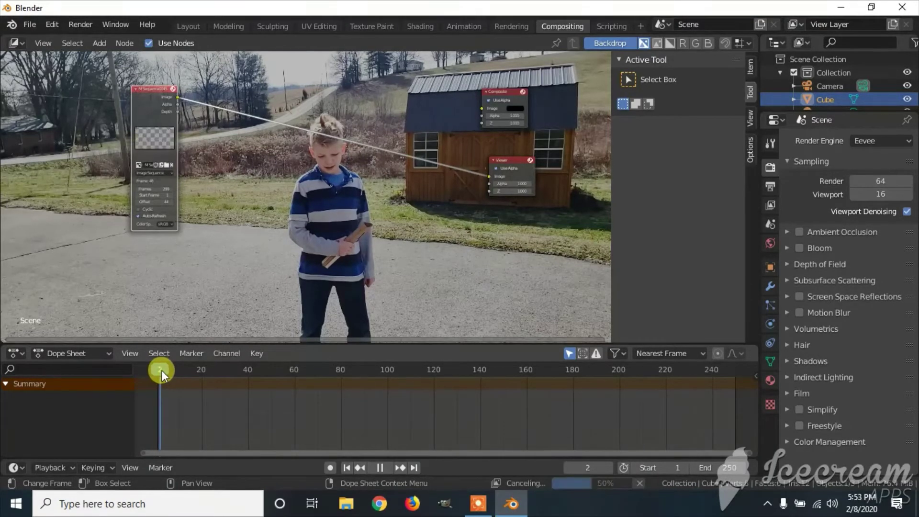
left_click_drag(164, 369, 183, 369)
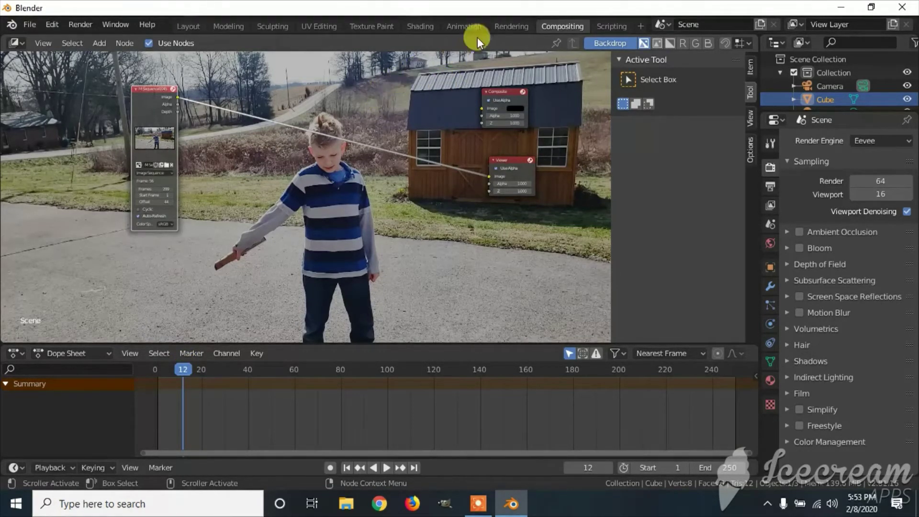
Step: Switch to the Rendering workspace and display the Viewer Node image in its image editor
left_click(498, 28)
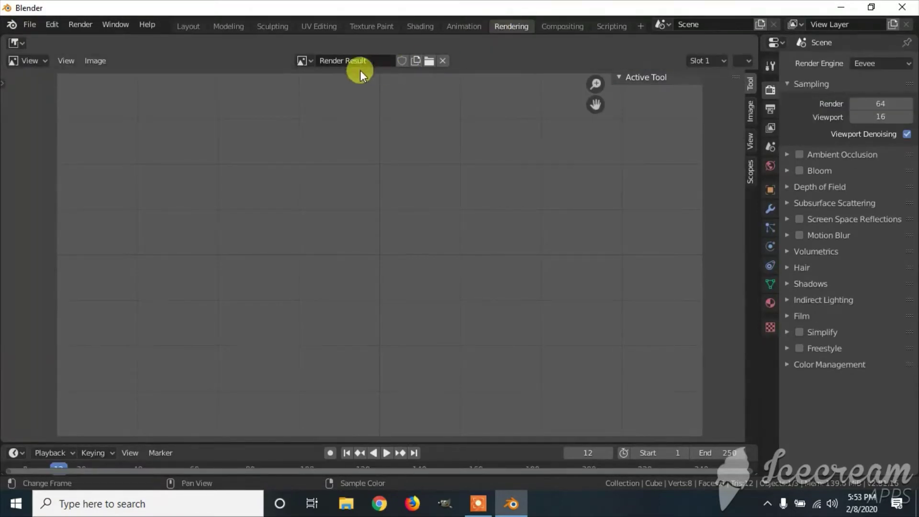
left_click(303, 61)
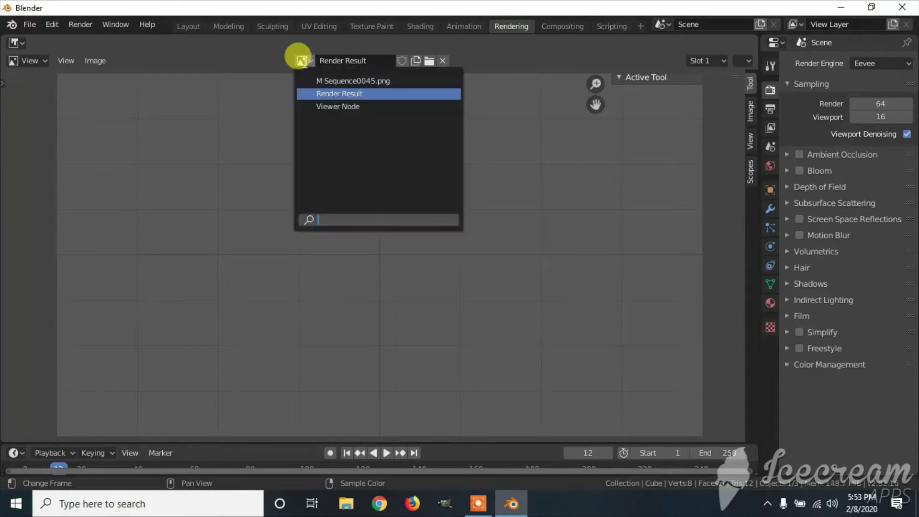
left_click(332, 106)
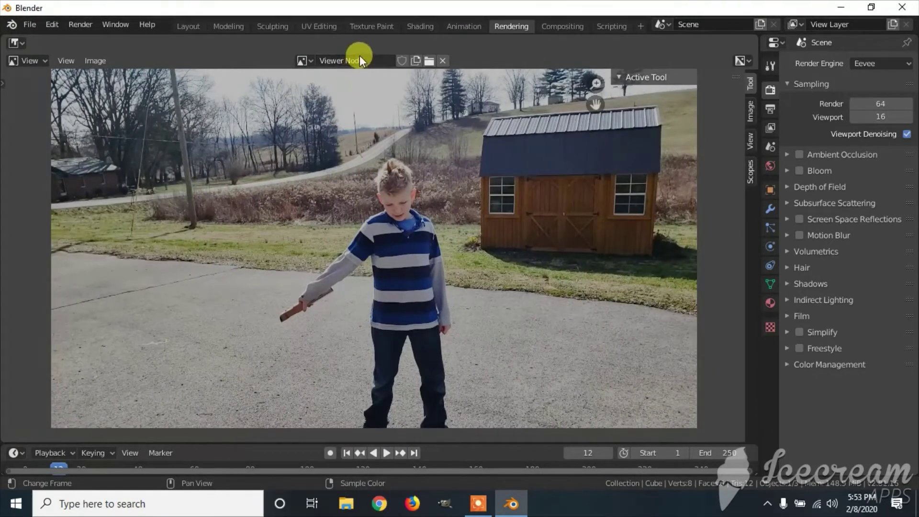
Step: Switch the image editor to Mask mode and create a new mask named Lightsaber
left_click(24, 62)
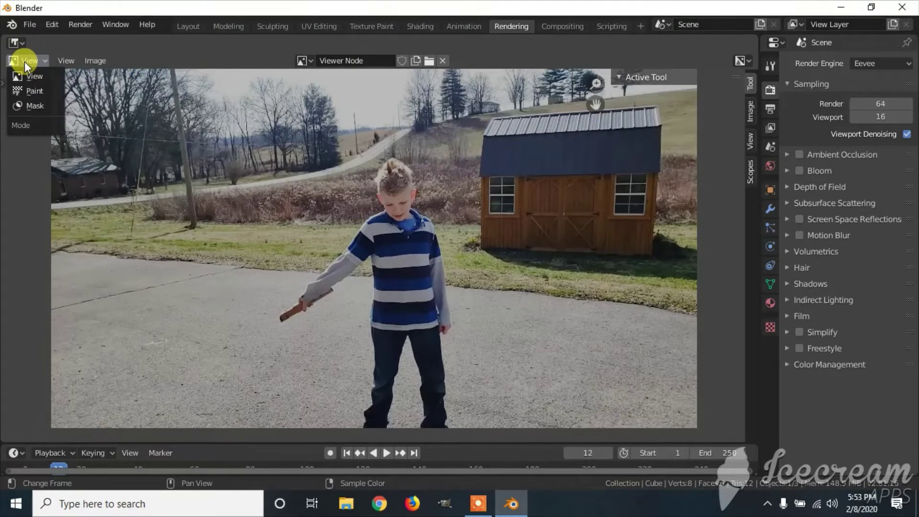
left_click(35, 106)
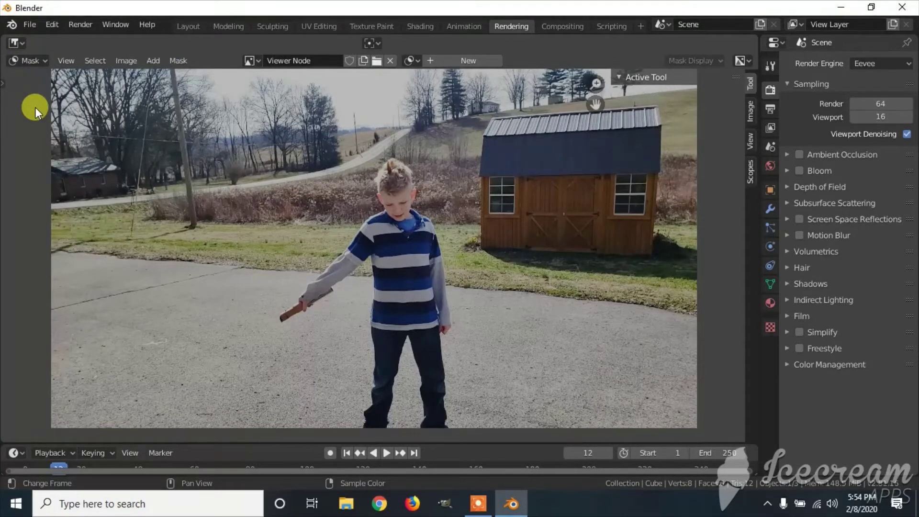
left_click(458, 59)
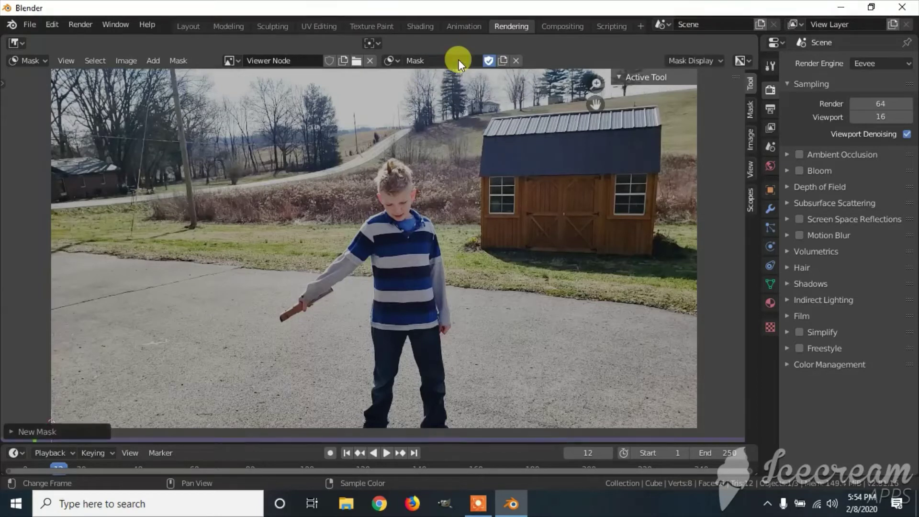
double_click(425, 61)
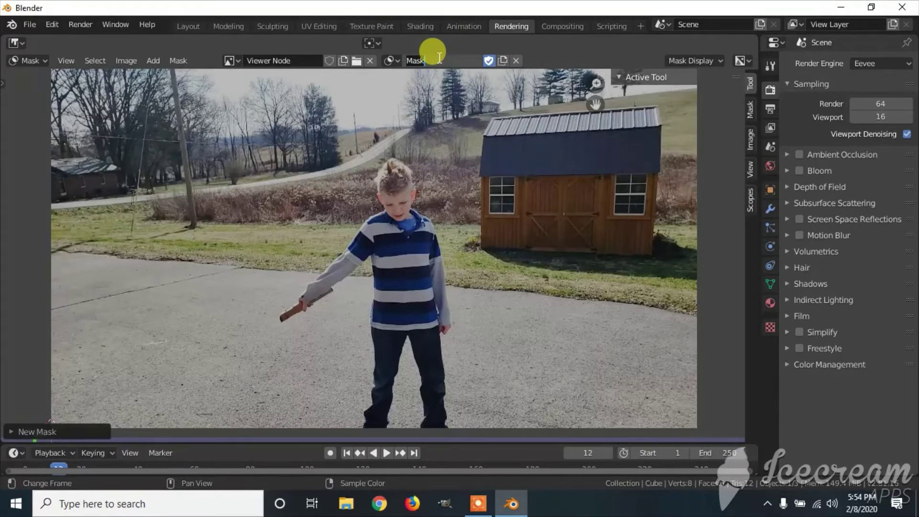
type("Lightsaber")
key("Return")
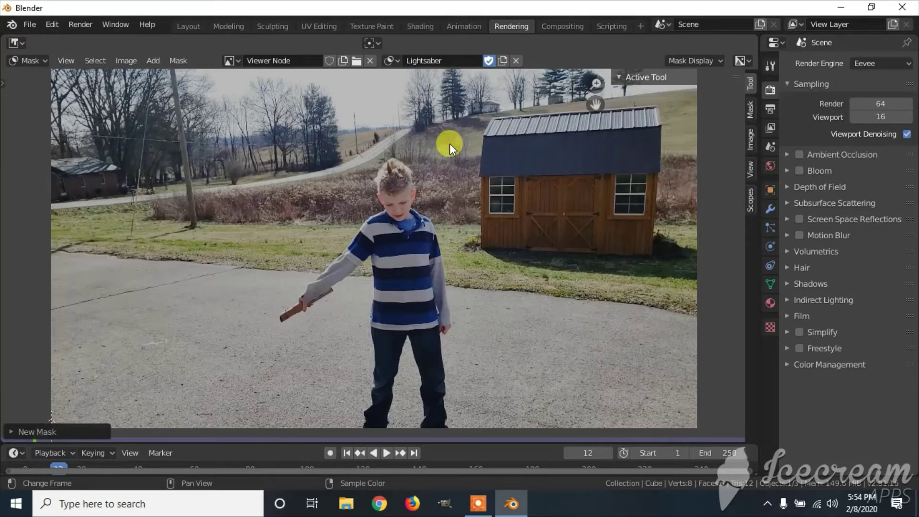
Step: Draw a small four-point mask outline at frame 12, starting at the outer tip of the wooden hilt
middle_click_drag(299, 328, 369, 291)
scroll(362, 280, "up", 4)
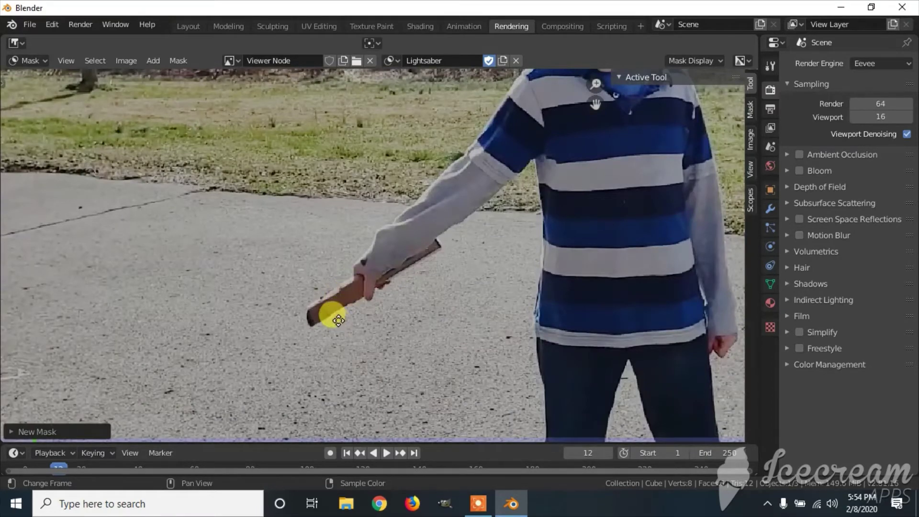
middle_click_drag(338, 320, 347, 271)
scroll(352, 278, "up", 1)
scroll(323, 276, "up", 1)
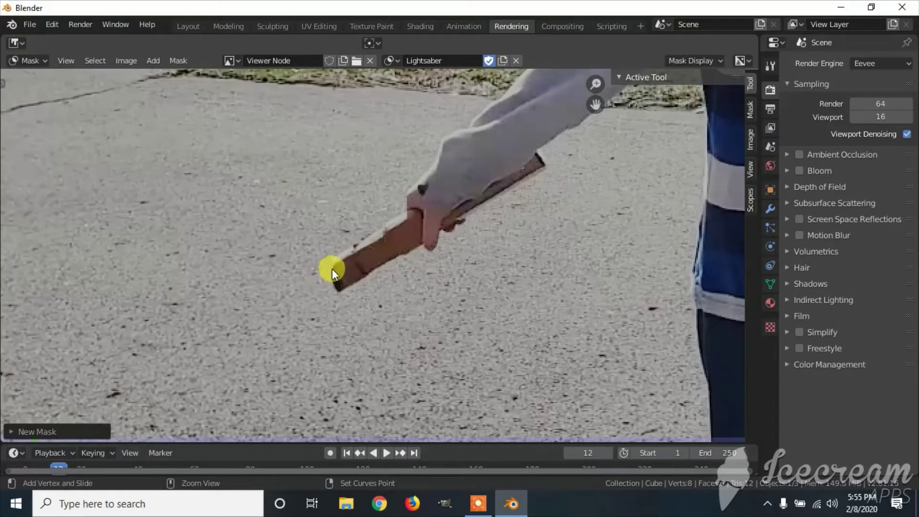
left_click(332, 269, "ctrl")
left_click(335, 278, "ctrl")
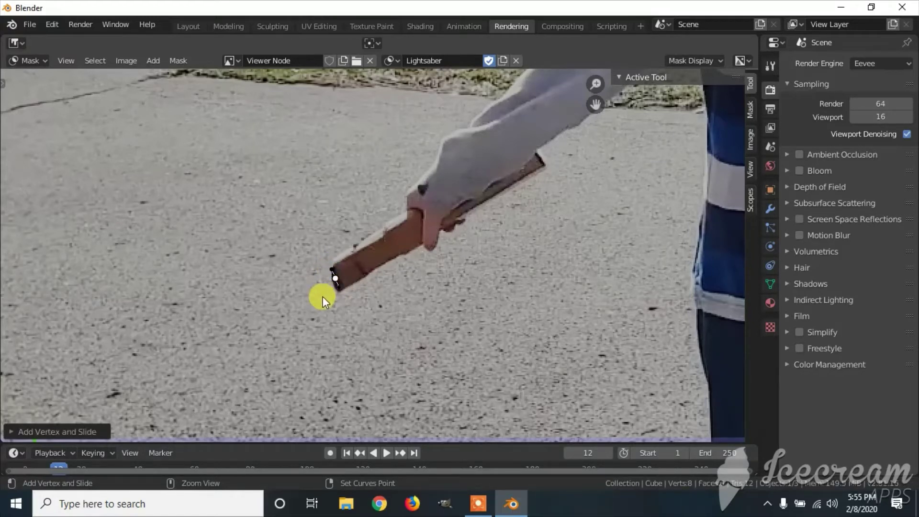
left_click(323, 296, "ctrl")
left_click(314, 280, "ctrl")
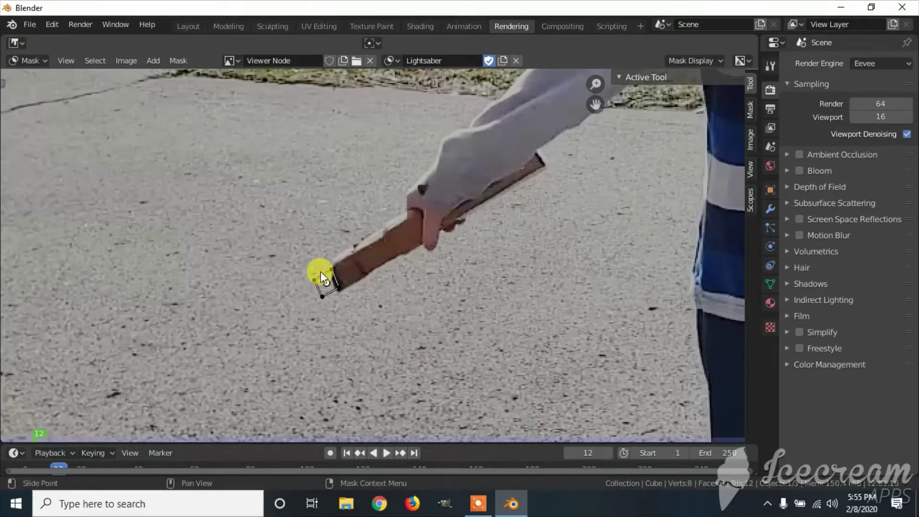
Step: Preview the footage against the mask, return to frame 12, and turn on automatic keyframing
key("space")
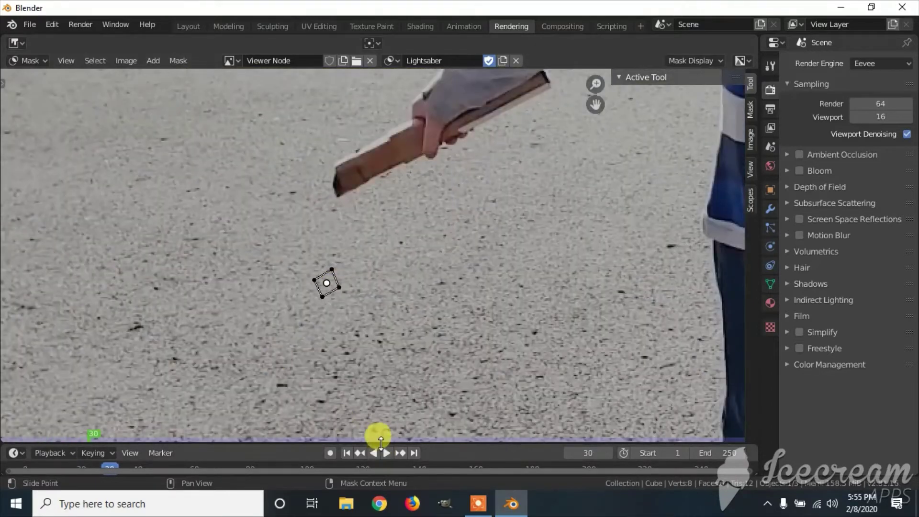
key("Escape")
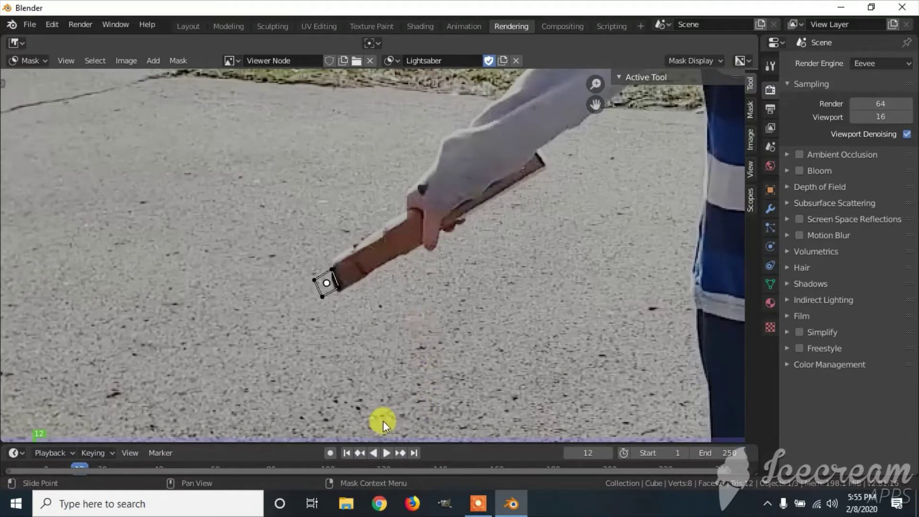
left_click(331, 452)
Step: At frame 13, move the whole mask to the hilt tip and pull its outer corners away to lengthen the blade
key("Right")
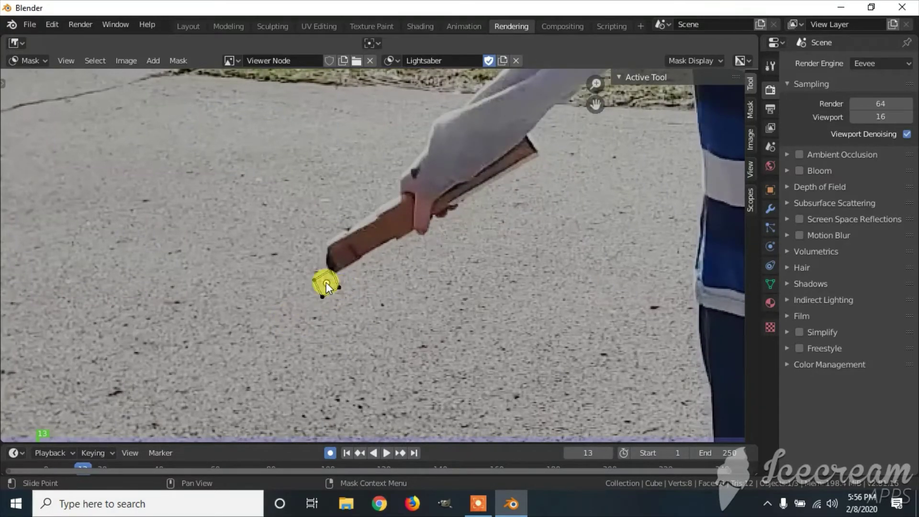
left_click_drag(327, 287, 325, 286)
key("a")
key("g")
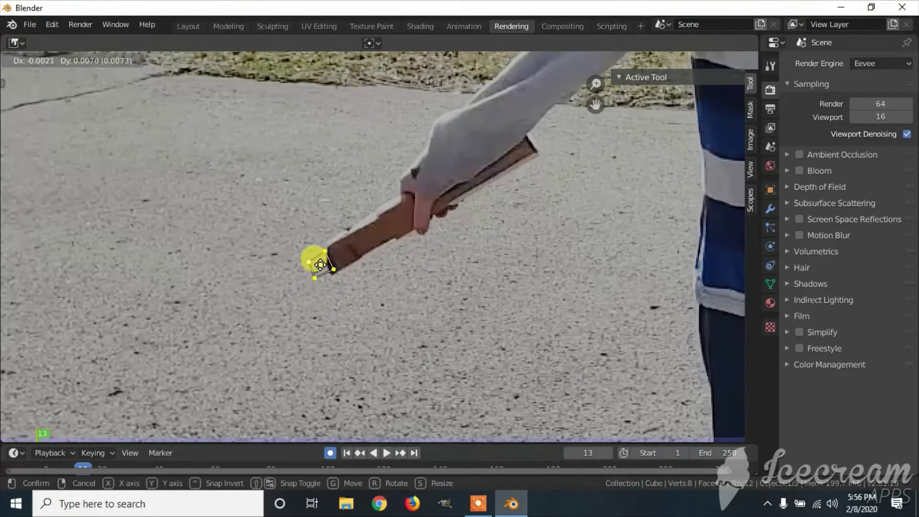
left_click(321, 268)
left_click(327, 257)
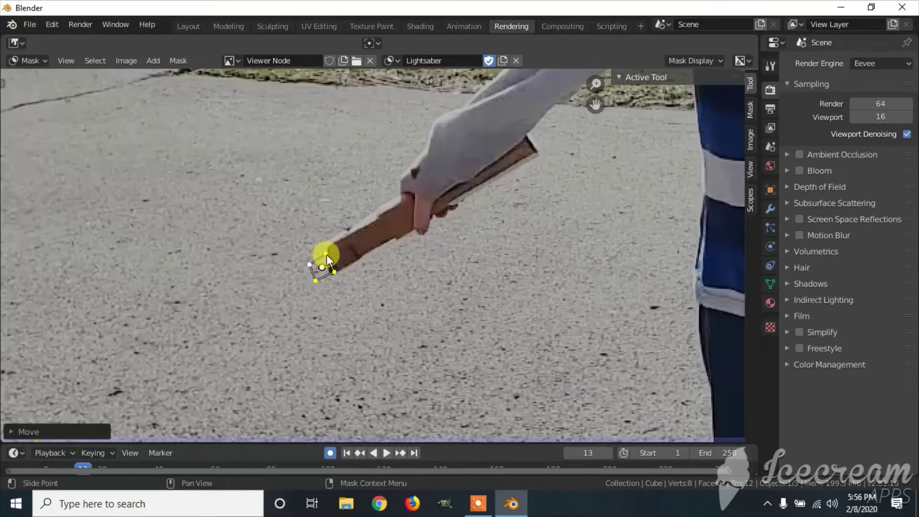
left_click_drag(326, 254, 296, 288)
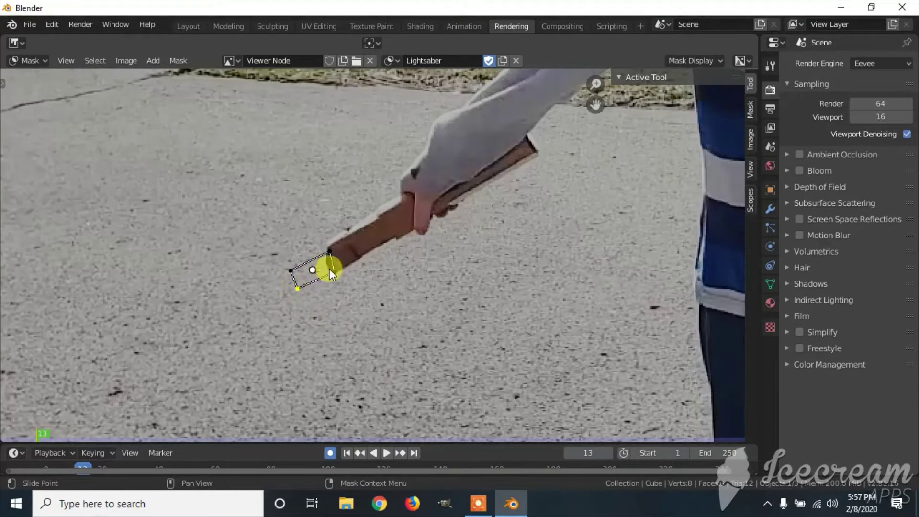
Step: Across frames 14 to 16, realign the mask with the hilt tip and stretch its outer end into a longer blade
key("Right")
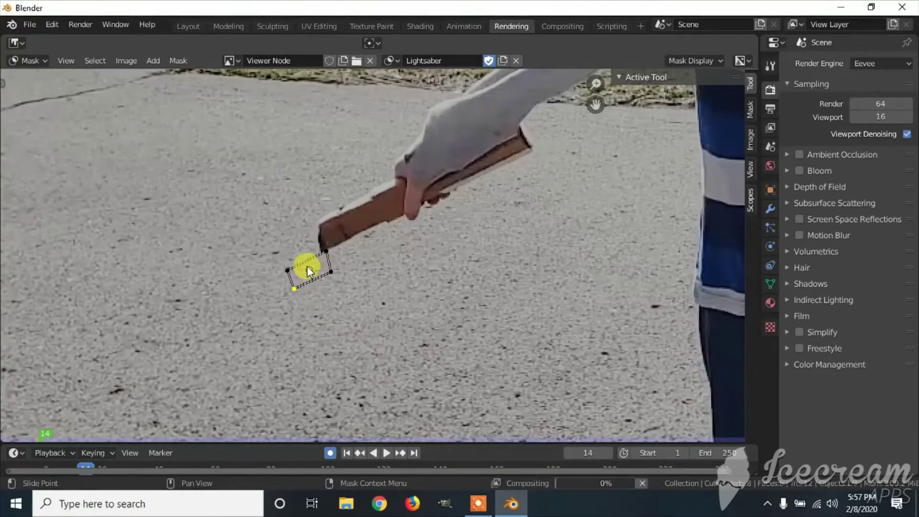
left_click_drag(307, 267, 252, 275)
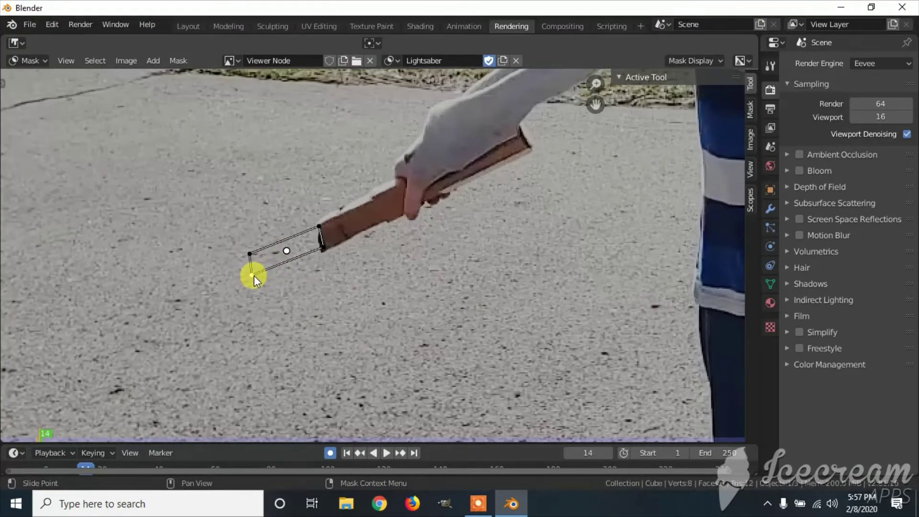
key("Right")
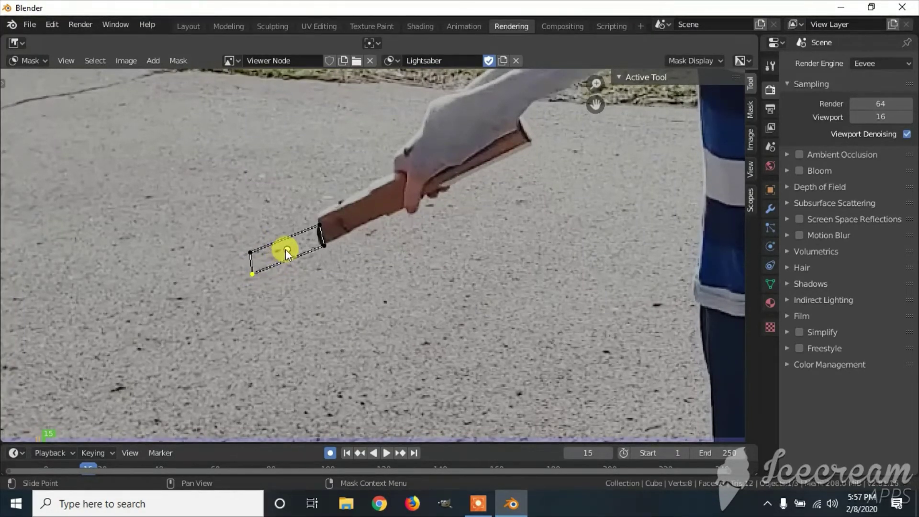
key("Right")
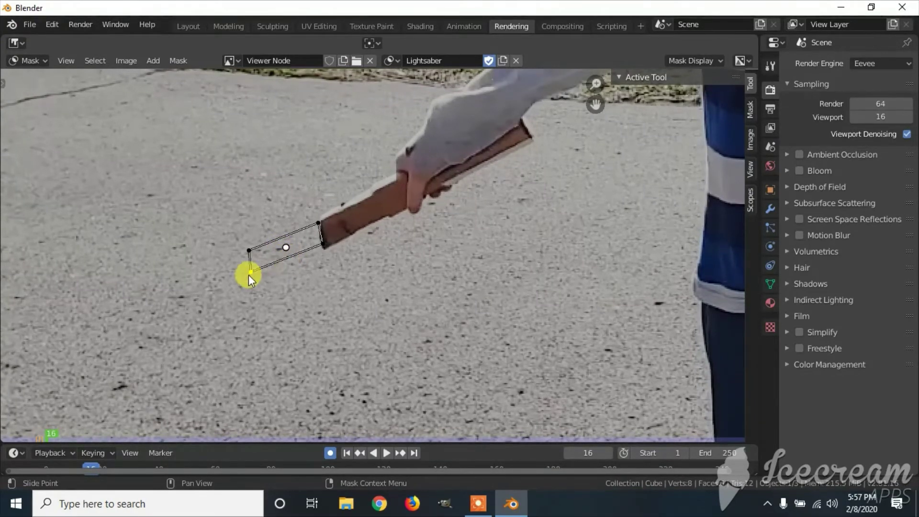
left_click_drag(248, 275, 223, 304)
left_click_drag(249, 250, 212, 280)
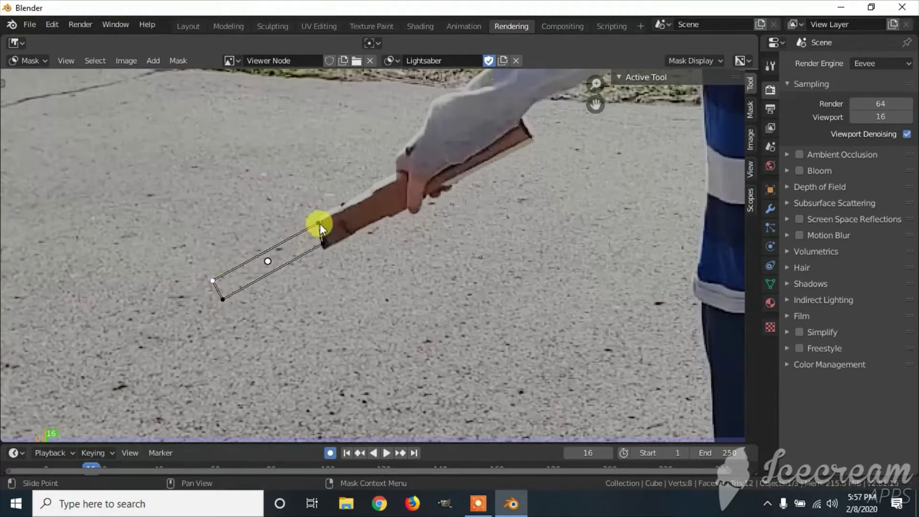
left_click_drag(318, 222, 321, 223)
Step: At frame 17, realign the mask with the hilt and extend both outer corners farther along the blade direction
key("Right")
left_click_drag(267, 263, 268, 263)
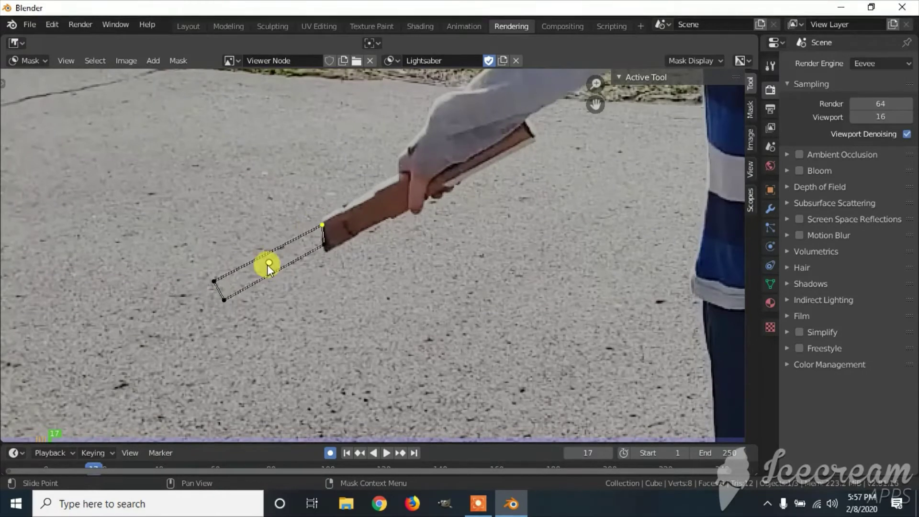
left_click_drag(228, 301, 186, 317)
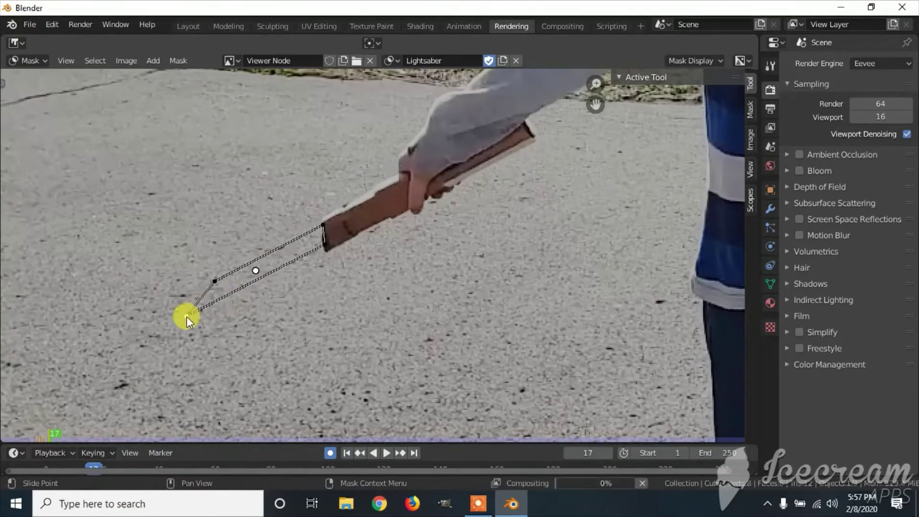
left_click_drag(214, 288, 177, 301)
Step: Advance to frames 24 and 25 and nudge the mask to keep its inner end on the hilt tip
key("Right")
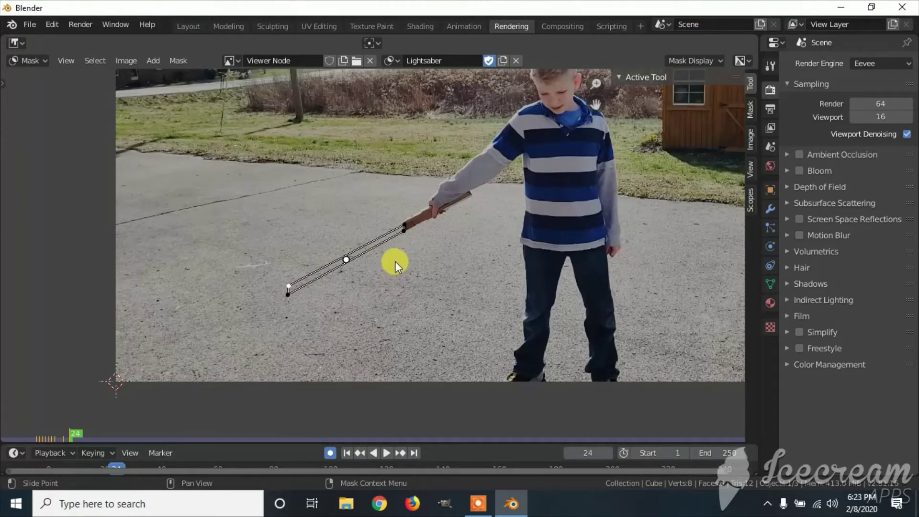
scroll(388, 260, "up", 3)
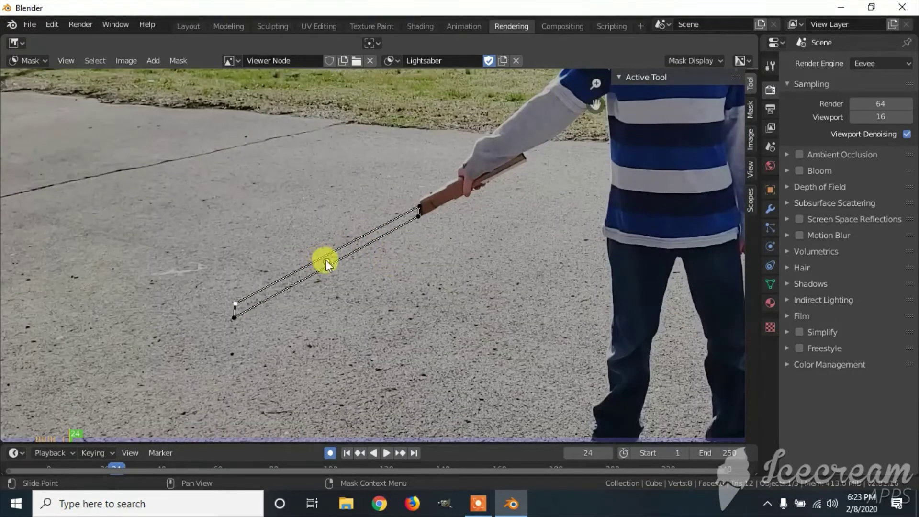
left_click_drag(327, 259, 327, 258)
key("Right")
key("Right")
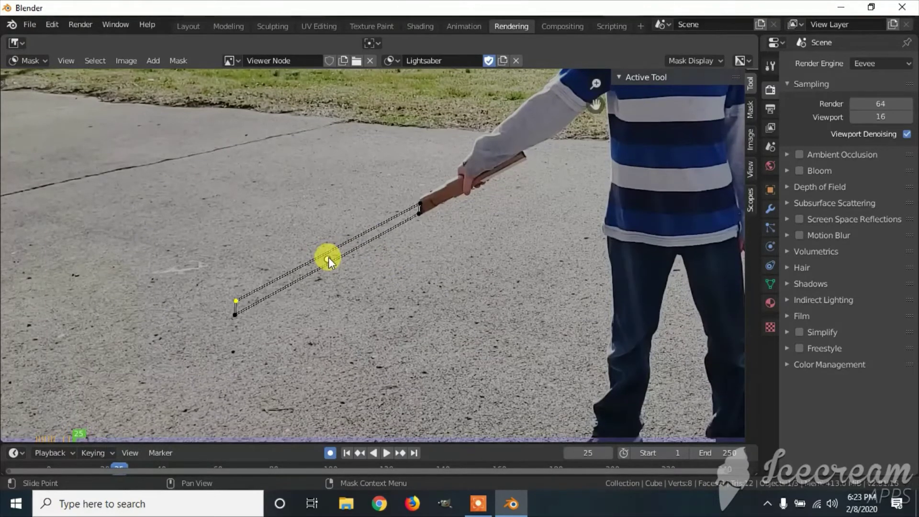
Step: At frame 43, move the mask back onto the hilt tip and stretch its outer corners farther out along the blade
key("Right")
key("Right")
key("Right")
key("Right")
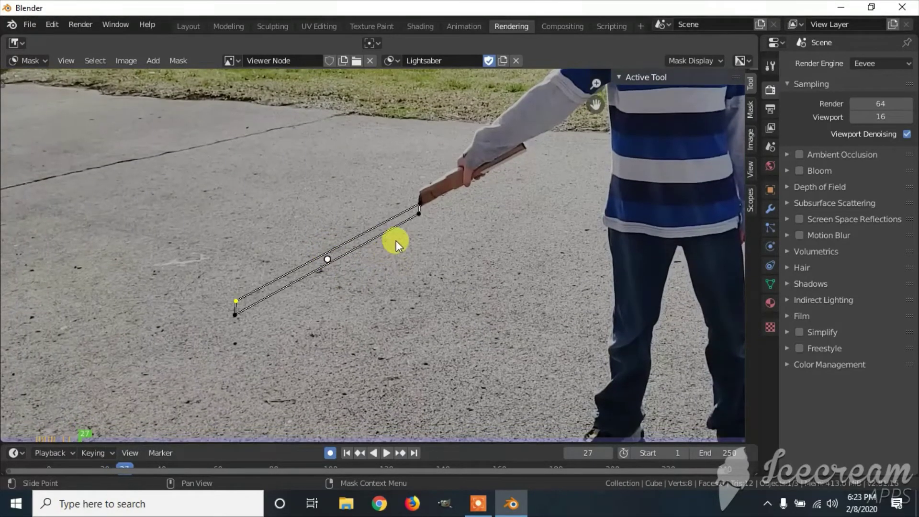
key("Right")
key("Right")
key("Right")
key("Right")
key("Right")
key("Right")
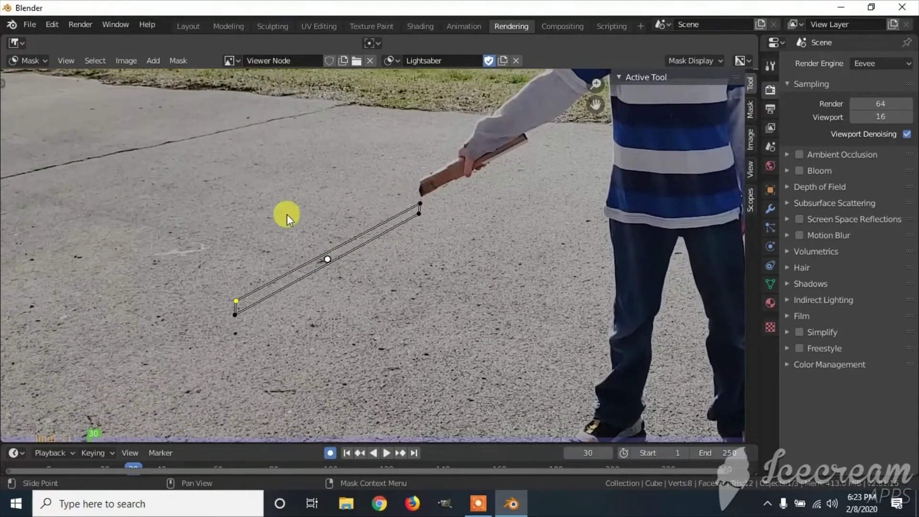
key("Right")
key("Right")
key("Right")
key("Right")
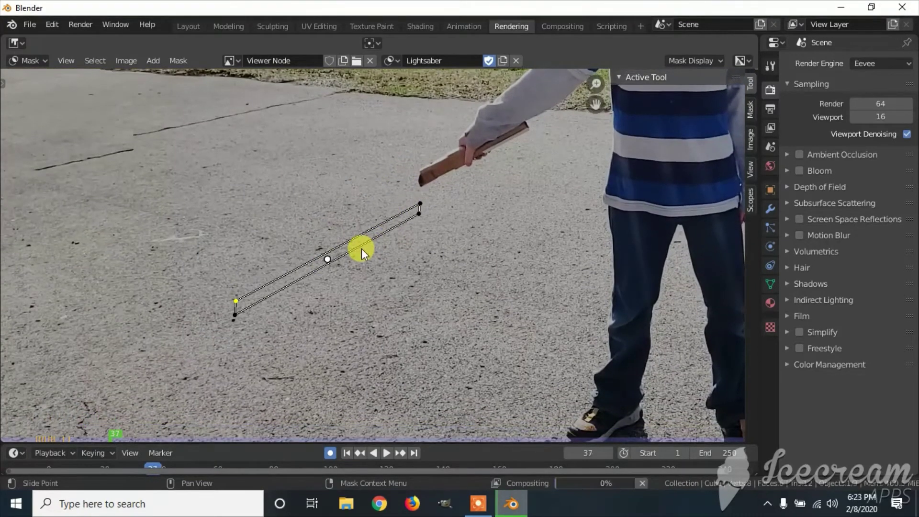
key("Right")
key("Right")
key("Right")
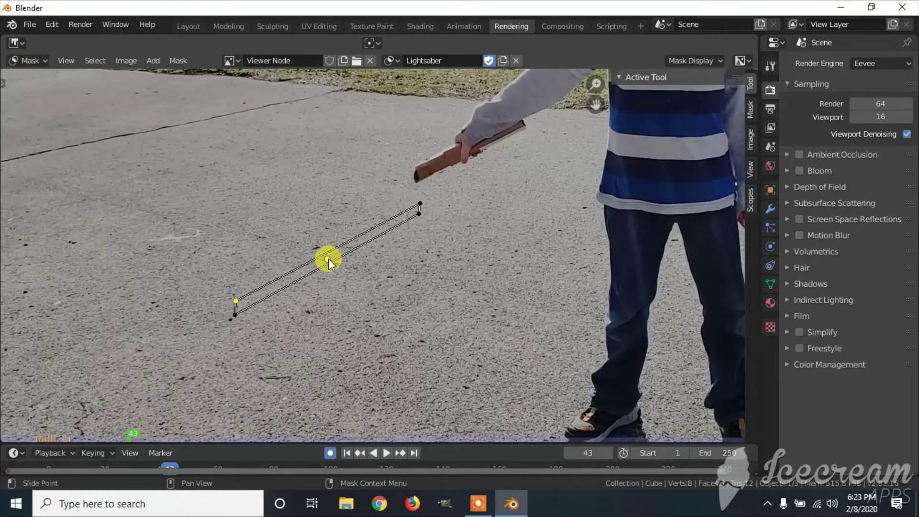
left_click_drag(329, 258, 323, 224)
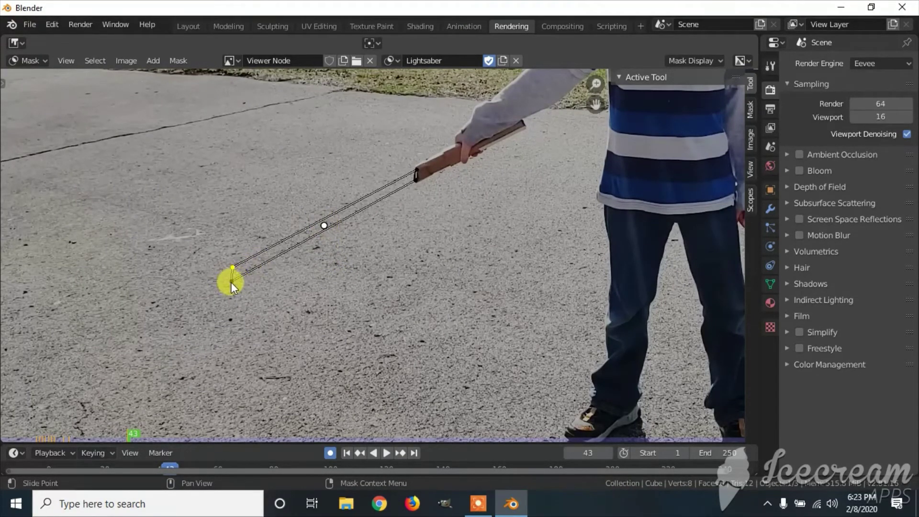
left_click_drag(231, 282, 164, 319)
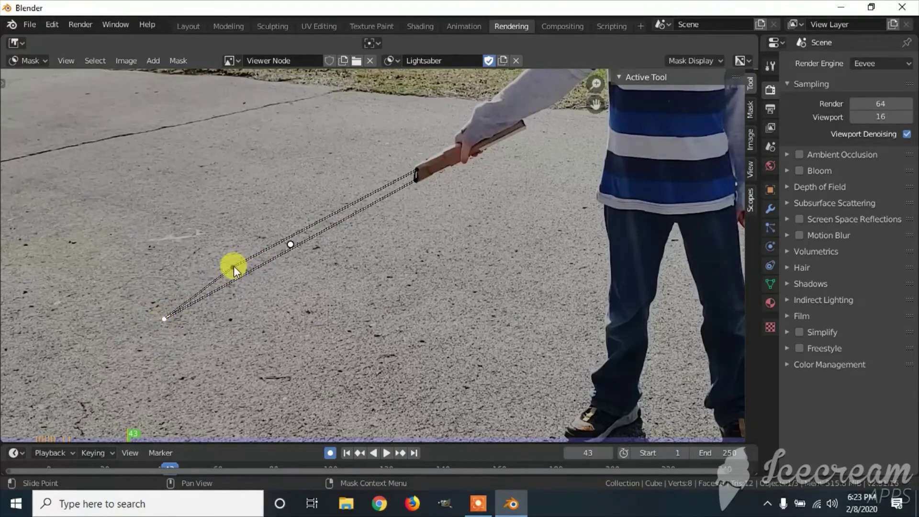
left_click_drag(234, 266, 160, 307)
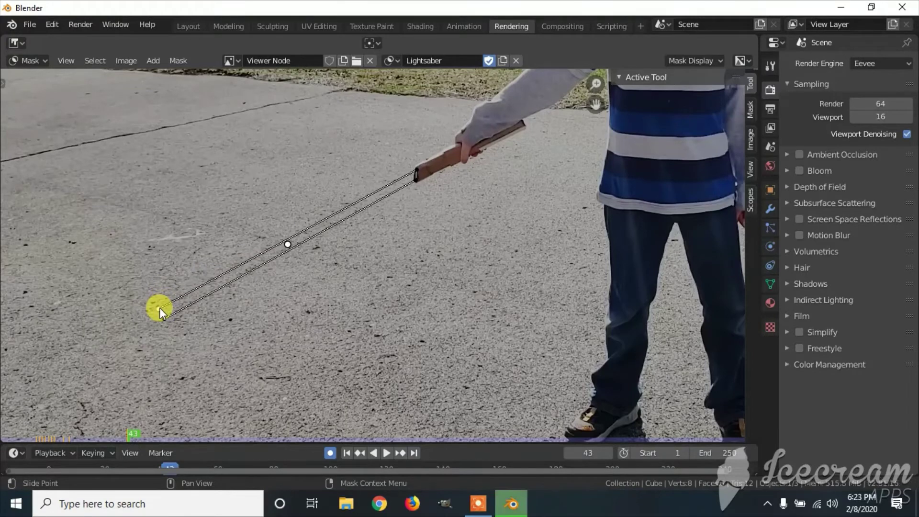
Step: Go back to frame 37 and shift the mask's inner corners up to meet the hilt tip
key("Left")
key("Left")
key("Left")
key("Left")
key("Left")
key("Left")
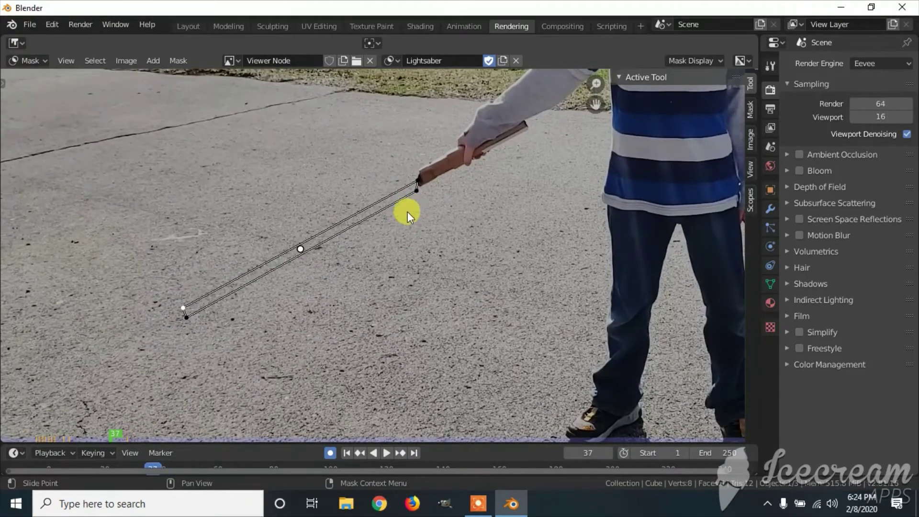
left_click_drag(418, 181, 419, 177)
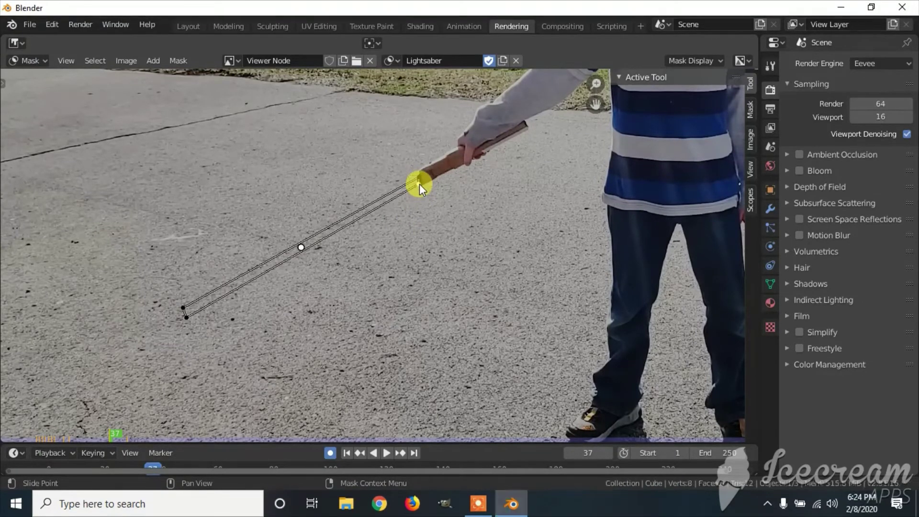
Step: Go back to frame 33, nudge the mask's lower inner corner onto the hilt tip, and step back to frame 30
key("Left")
key("Left")
key("Left")
key("Left")
key("Left")
key("Left")
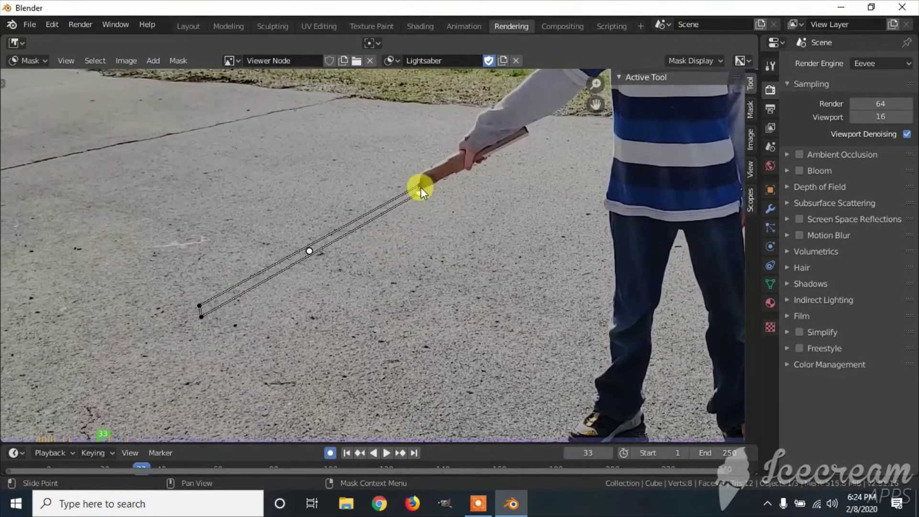
mouse_move(419, 192)
left_mouse_down()
mouse_move(417, 199)
mouse_move(421, 193)
left_mouse_up()
key("Left")
key("Left")
key("Left")
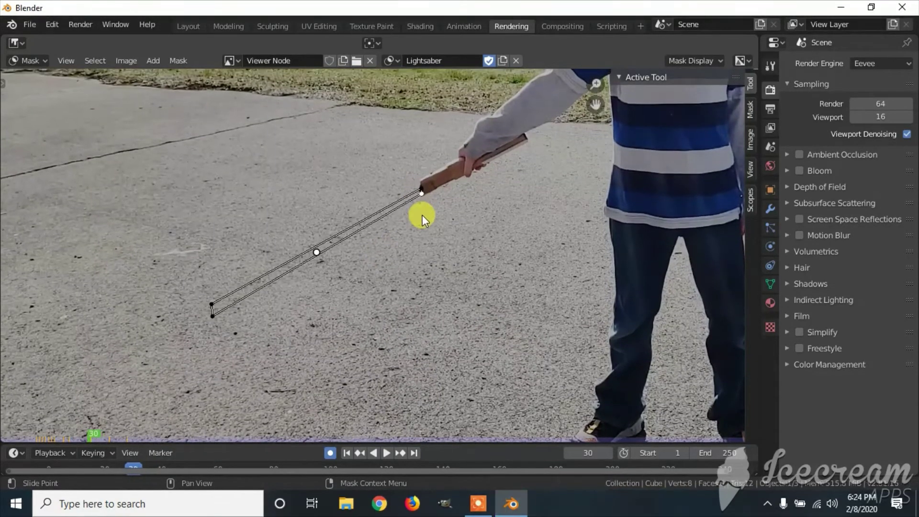
Step: Step through the frames around 25 to check that the mask's inner end follows the hilt tip
key("Right")
key("Right")
key("Right")
key("Right")
key("Right")
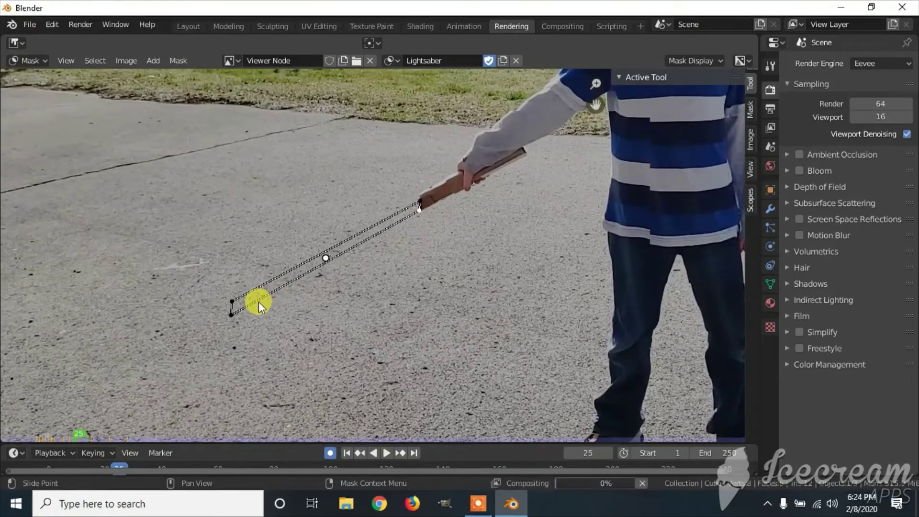
key("Right")
key("Right")
key("Right")
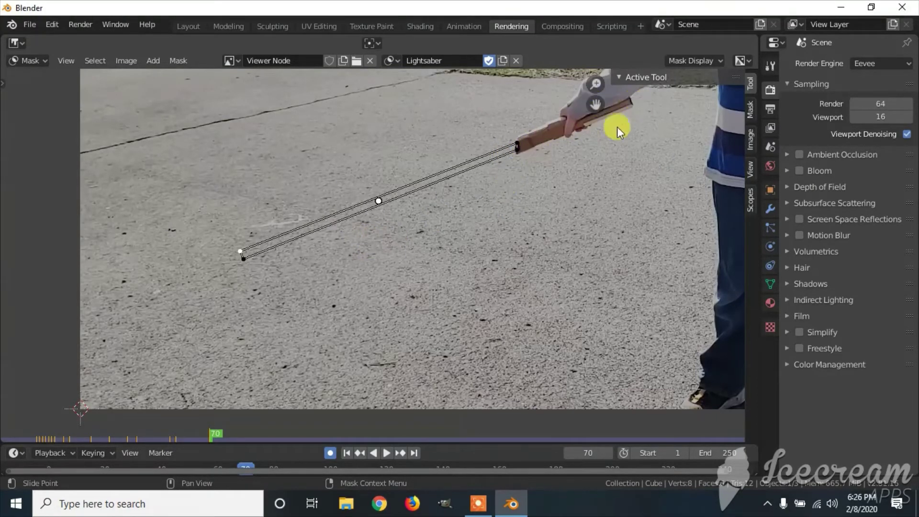
Step: At frame 72, move the mask onto the red blade and fit its corners to the hilt joint and the blade's far end
key("Right")
key("Right")
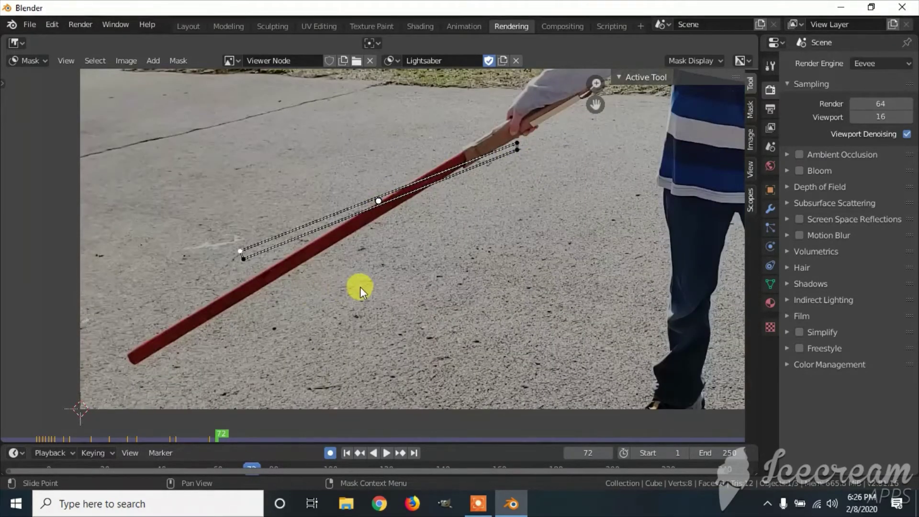
middle_click_drag(361, 291, 396, 291)
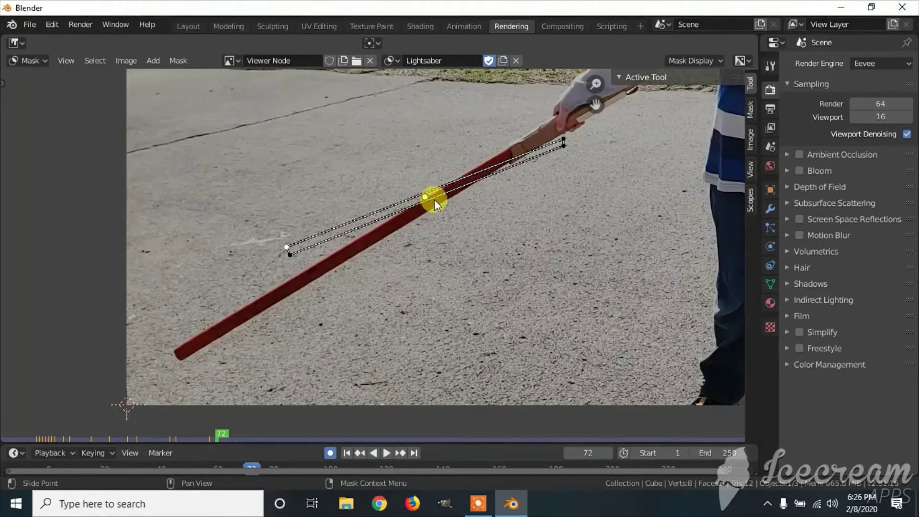
left_click_drag(424, 198, 330, 290)
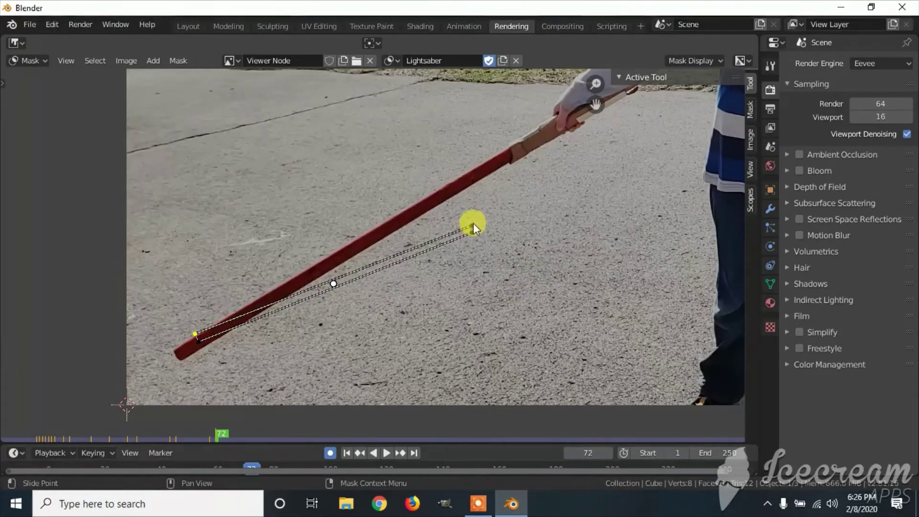
left_click_drag(473, 223, 509, 145)
left_click_drag(475, 242, 510, 161)
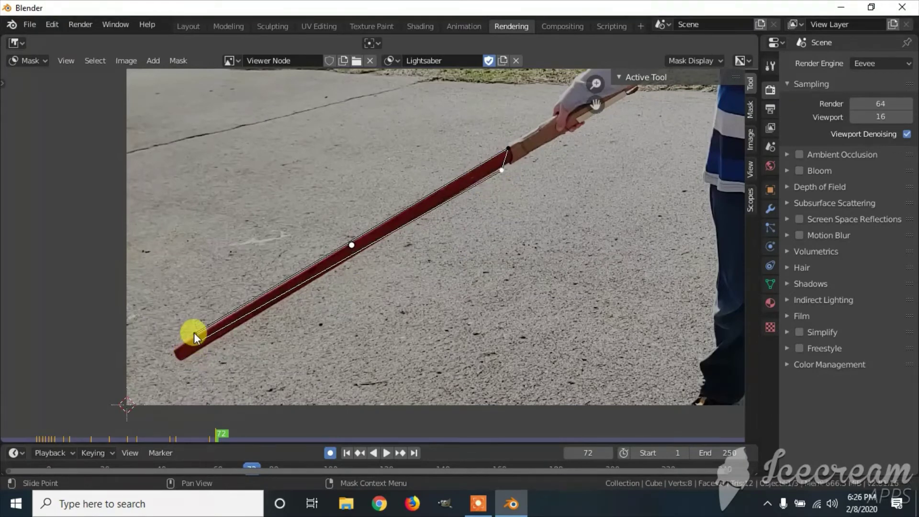
left_click_drag(193, 333, 179, 363)
Step: At frame 73, move the mask's lower inner corner up to the hilt joint, and advance to frame 74
key("Right")
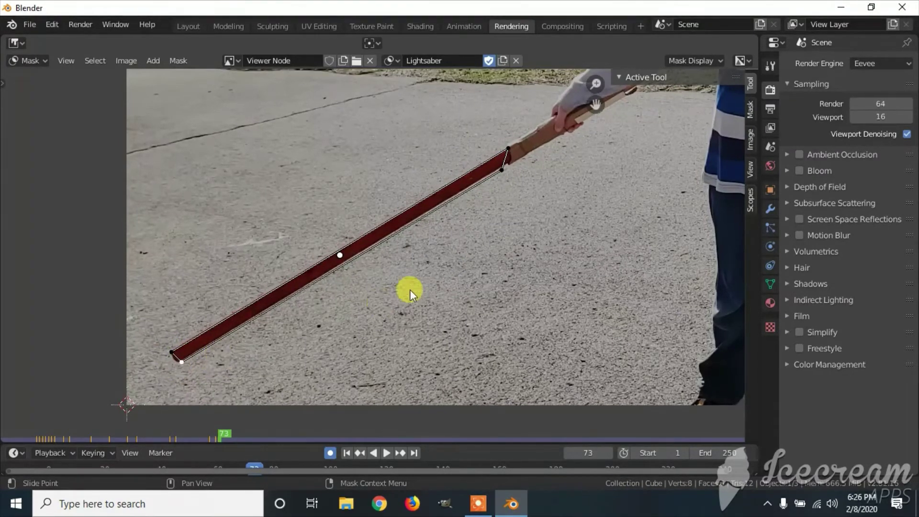
left_click_drag(501, 171, 510, 163)
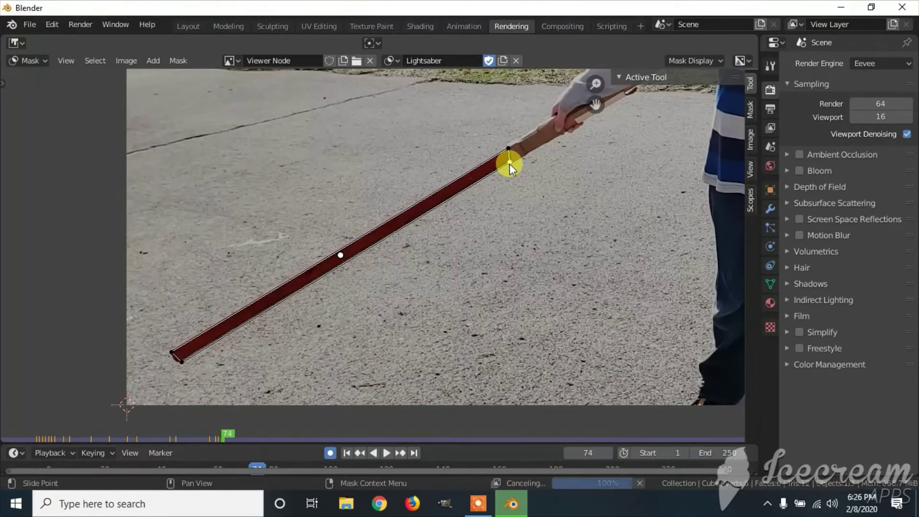
key("Right")
left_click(177, 366)
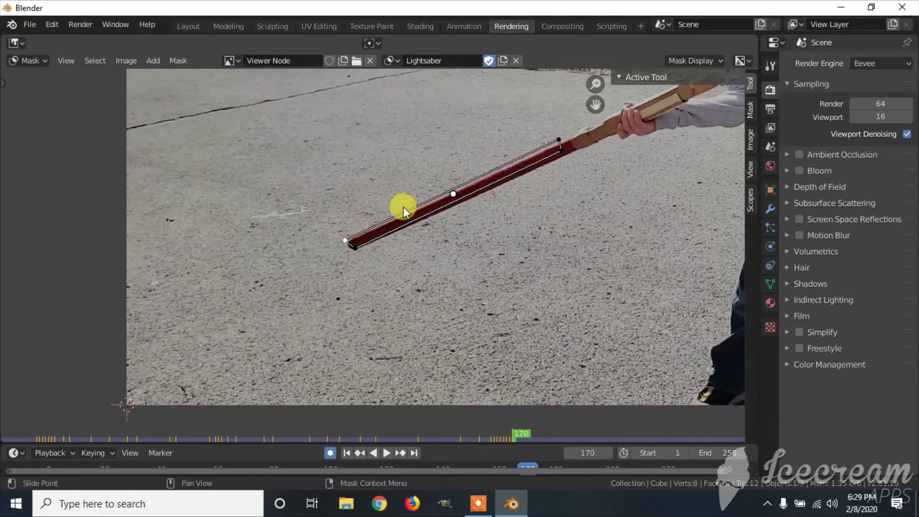
Step: Compare frames 168 and 169, and at frame 169 pull the mask's upper outer corner outward past the blade's end
key("Left")
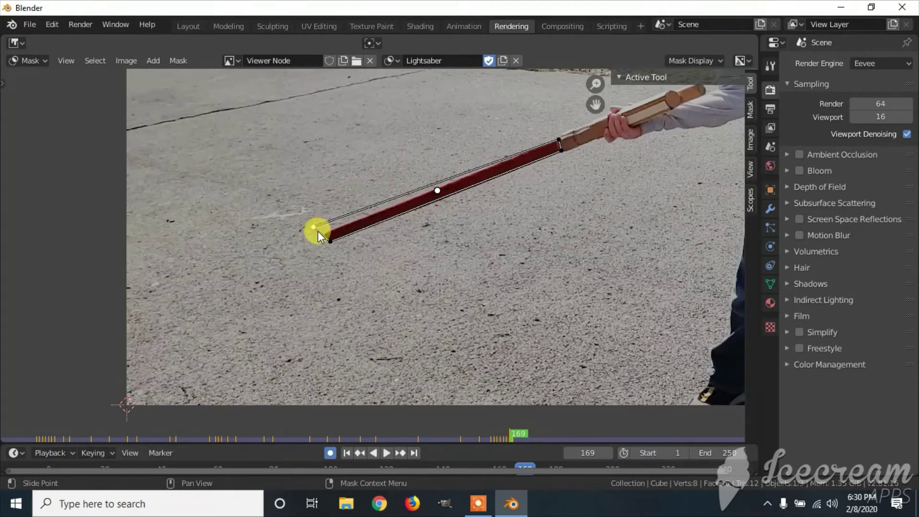
key("Left")
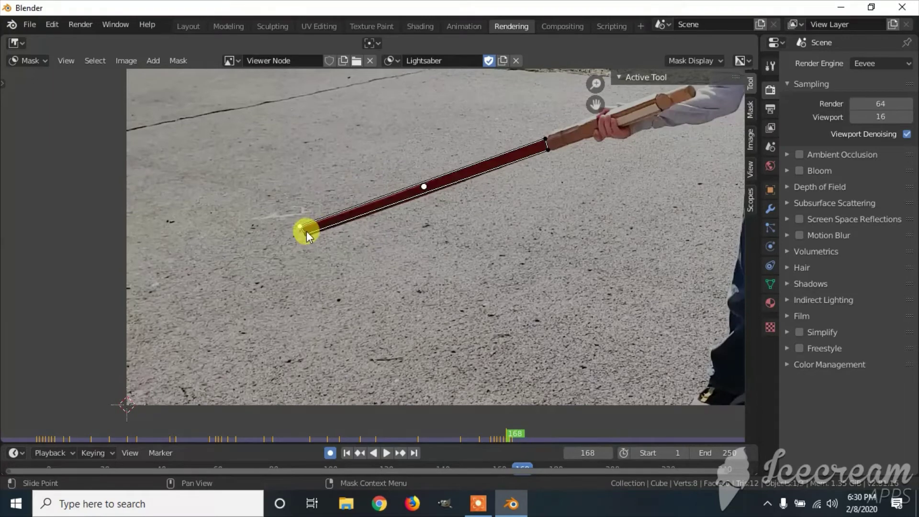
key("Right")
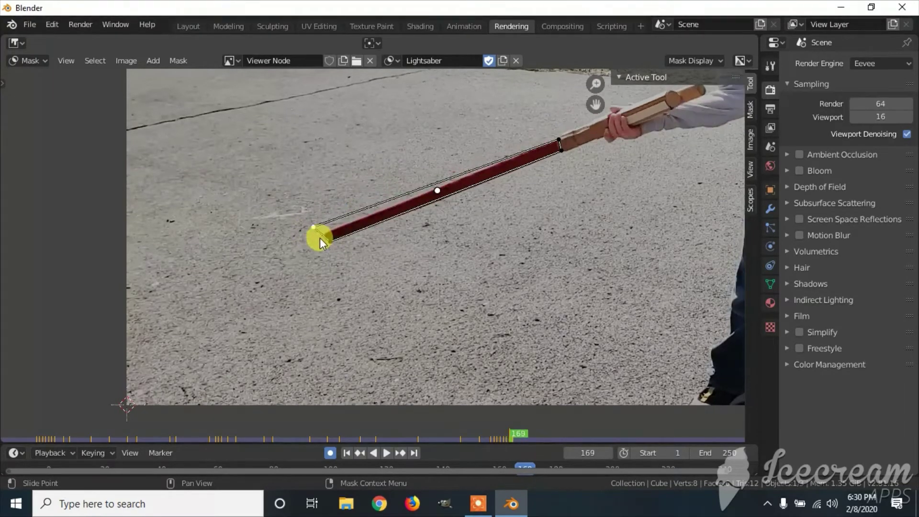
left_click_drag(331, 239, 306, 215)
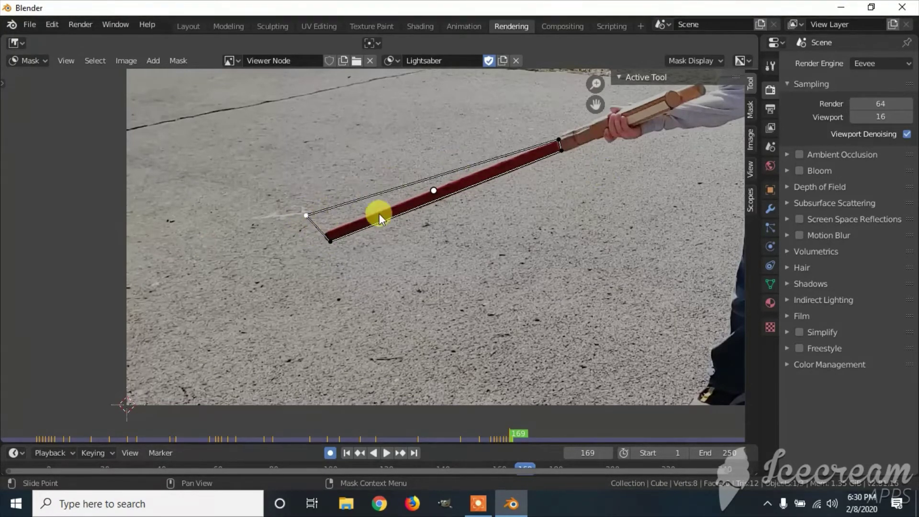
Step: At frames 170 and 171, reposition the mask's outer and inner corners around the moving blade and its hilt joint
key("Right")
left_click_drag(346, 241, 377, 266)
key("Right")
mouse_move(560, 150)
left_mouse_down()
mouse_move(594, 146)
mouse_move(586, 137)
mouse_move(565, 141)
left_mouse_up()
left_click_drag(317, 233, 337, 235)
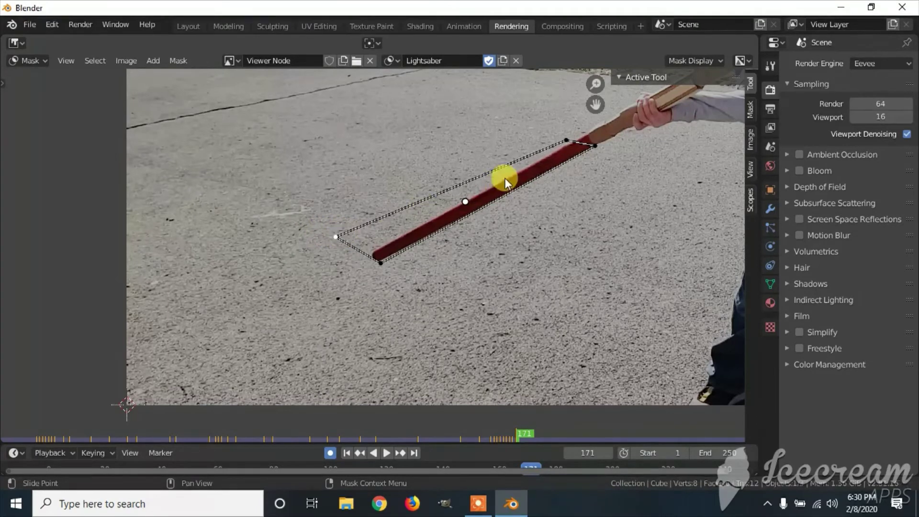
left_click(573, 139)
left_click_drag(572, 139, 589, 135)
key("Right")
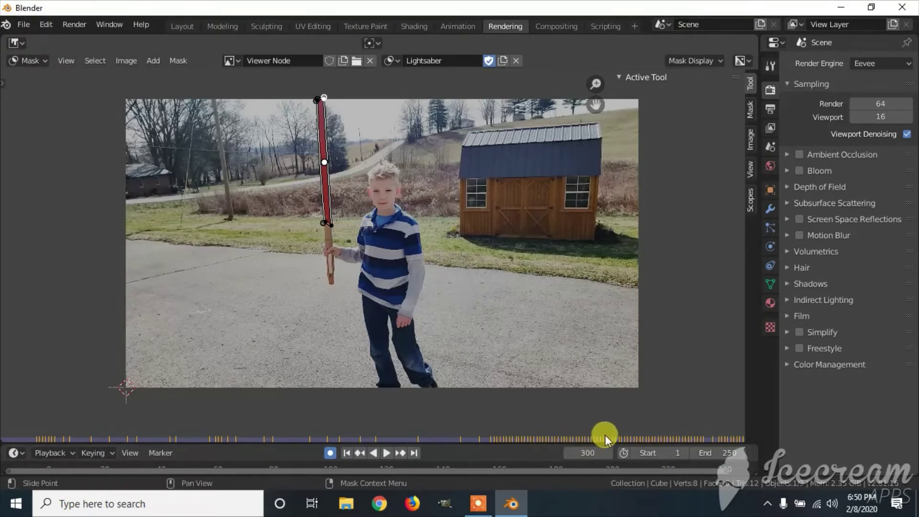
Step: Set the animation's end frame to 300
left_click(718, 453)
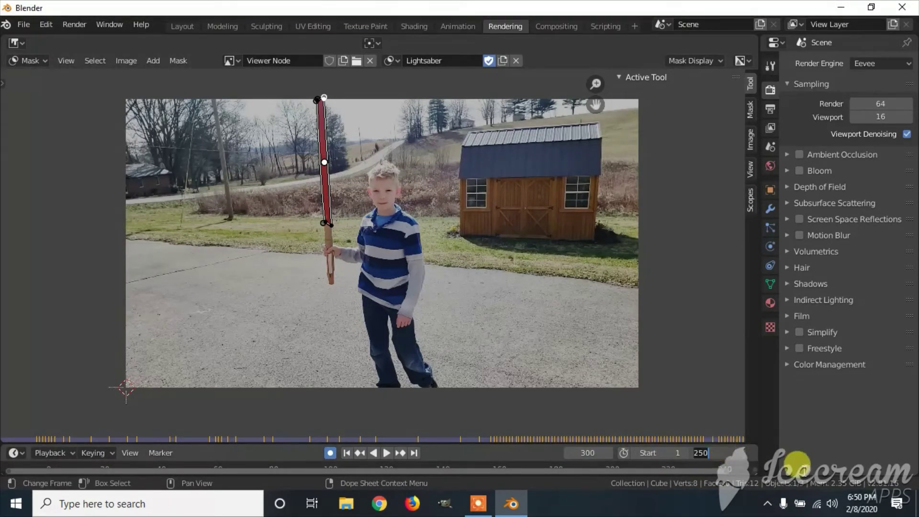
type("300")
key("Return")
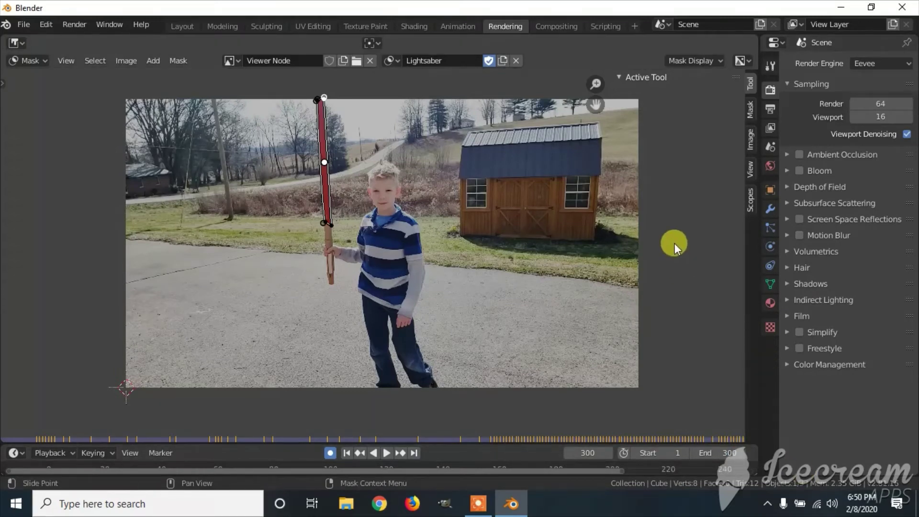
Step: In the Compositing workspace, add a Mask node below the image sequence node and assign the Lightsaber mask to it
left_click(557, 27)
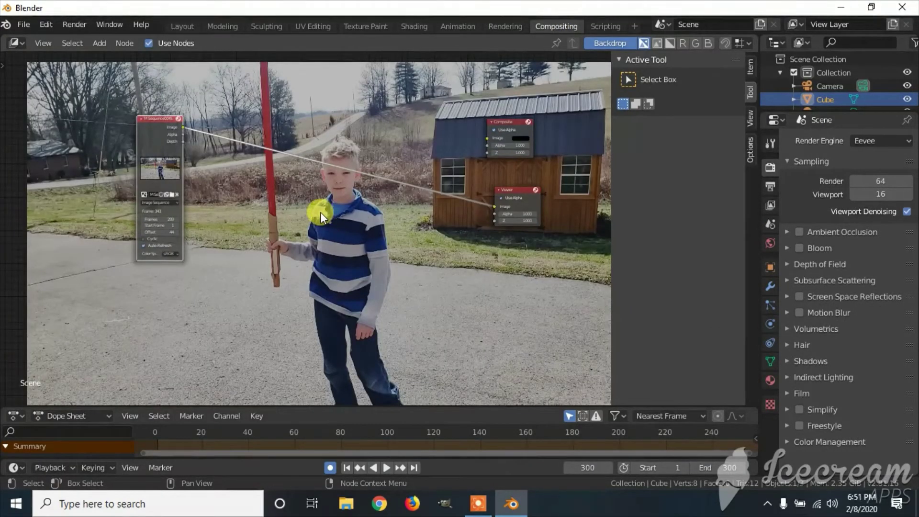
key("shift+a")
mouse_move(320, 212)
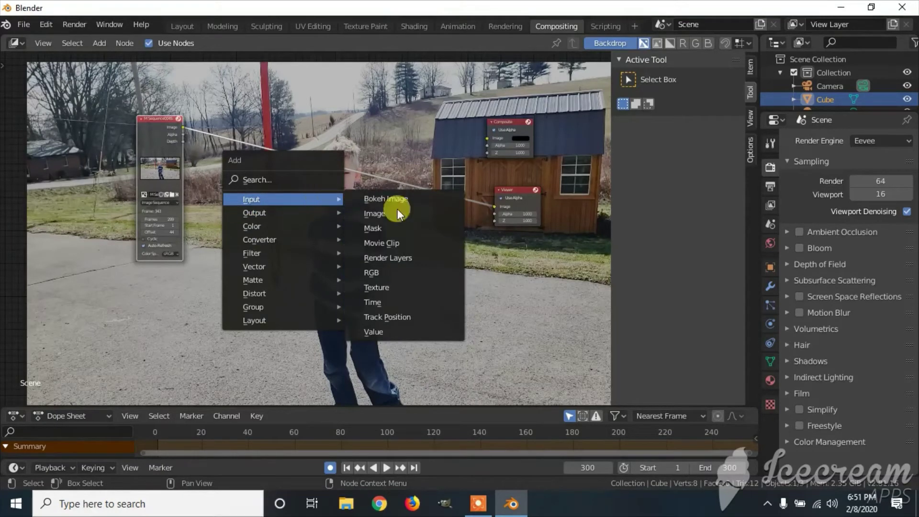
left_click(395, 228)
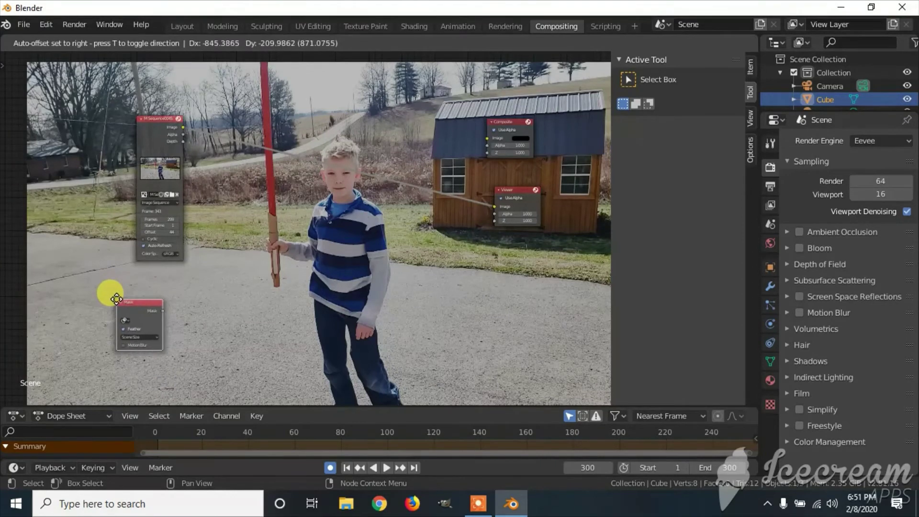
left_click(118, 295)
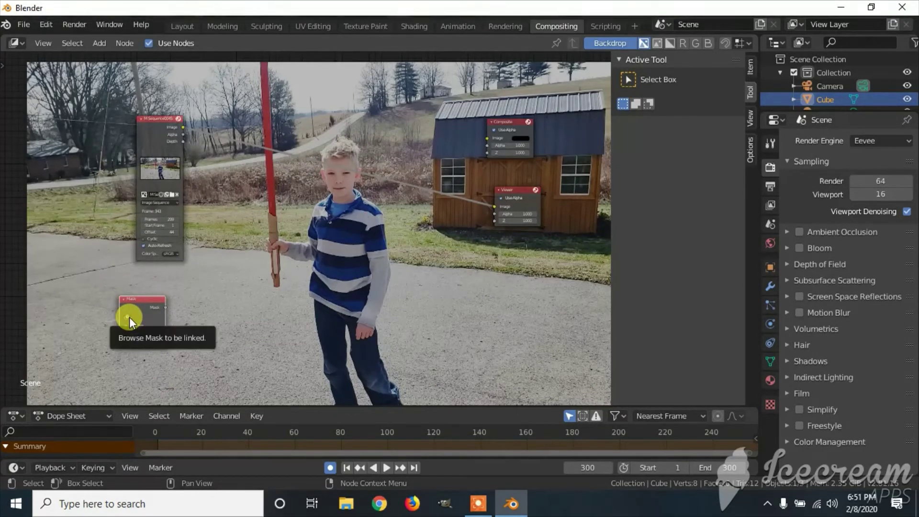
left_click(130, 316)
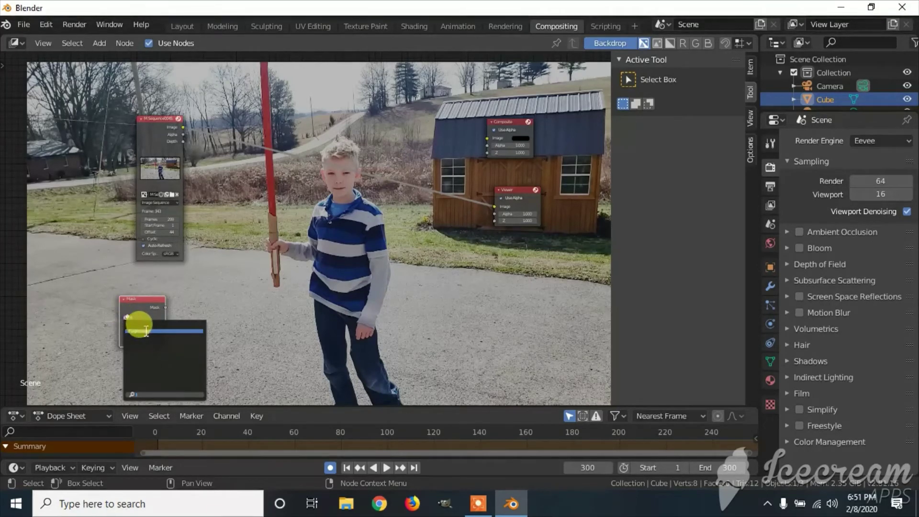
left_click(171, 332)
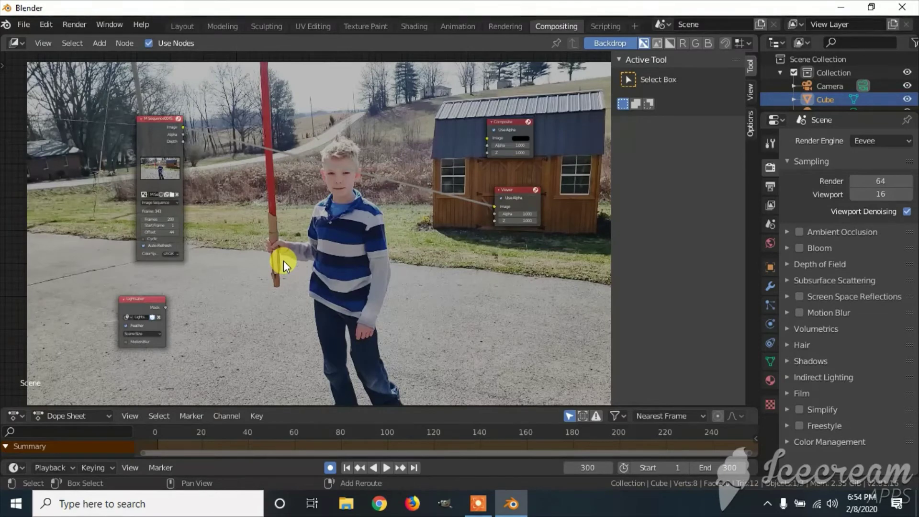
Step: Add an Alpha Over node, connect the Lightsaber mask output to its Fac input, and place it beside the mask node
key("shift+a")
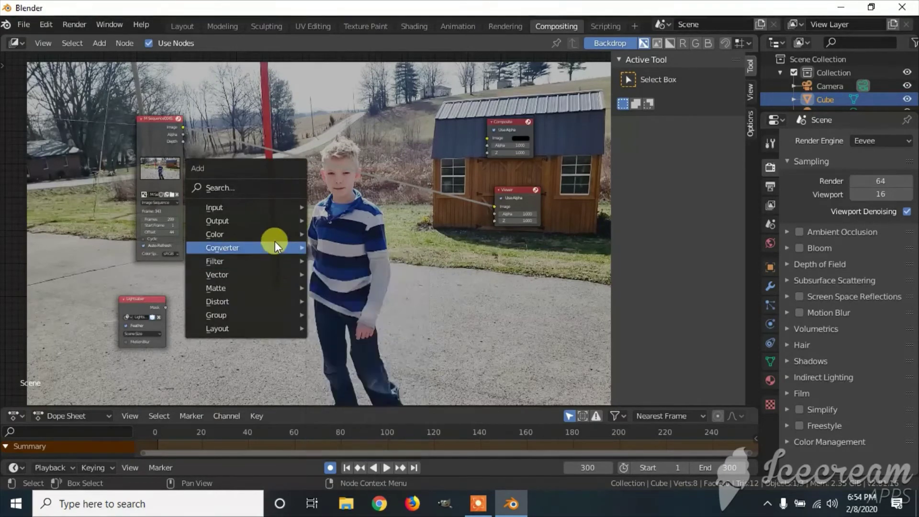
mouse_move(275, 235)
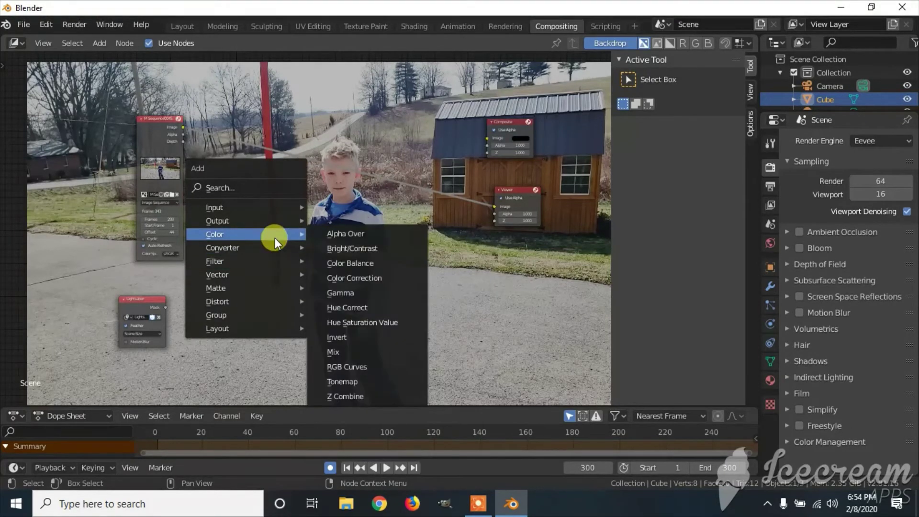
left_click(381, 239)
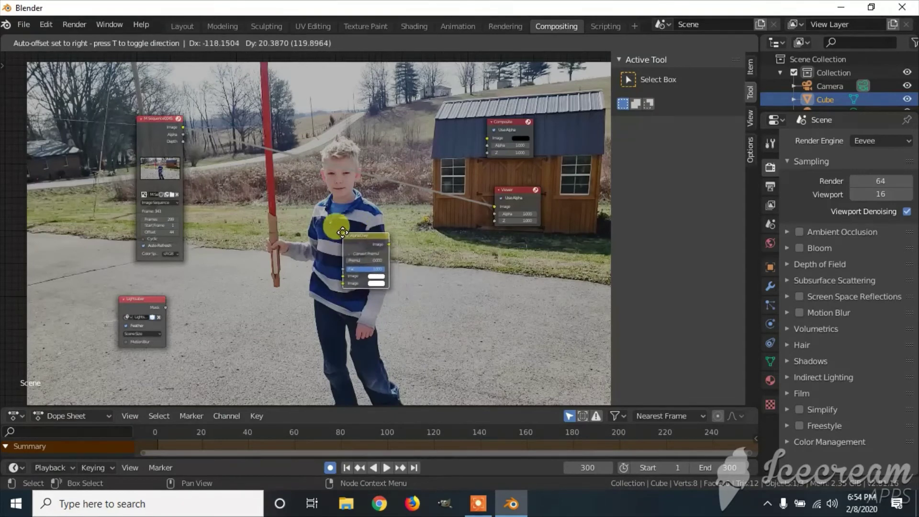
left_click(343, 232)
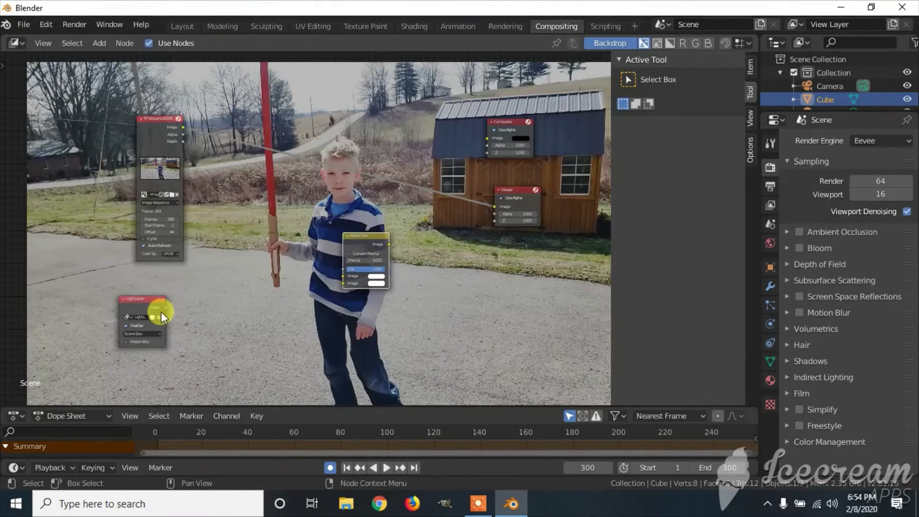
left_click_drag(165, 308, 341, 270)
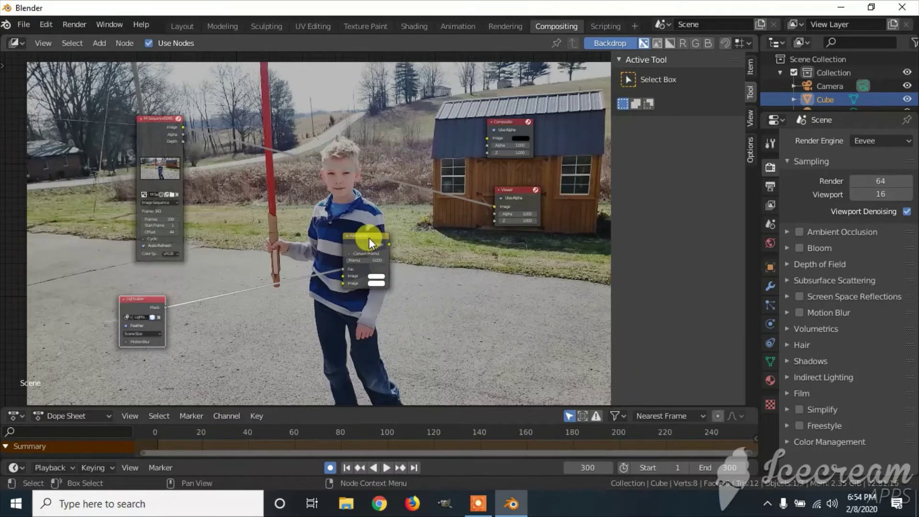
left_click_drag(369, 238, 258, 277)
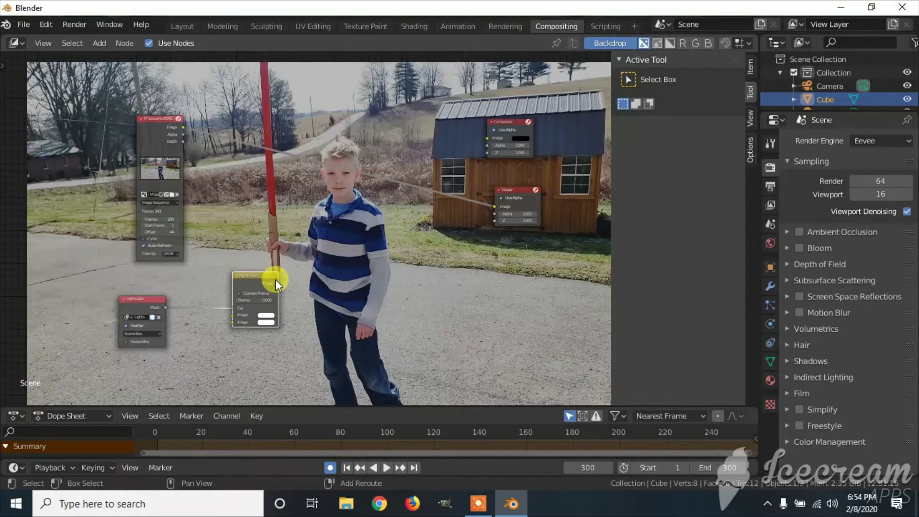
Step: Duplicate the Alpha Over node onto the link between image sequence and Viewer, and connect the first Alpha Over's output to its second Image input
left_click_drag(273, 280, 272, 280)
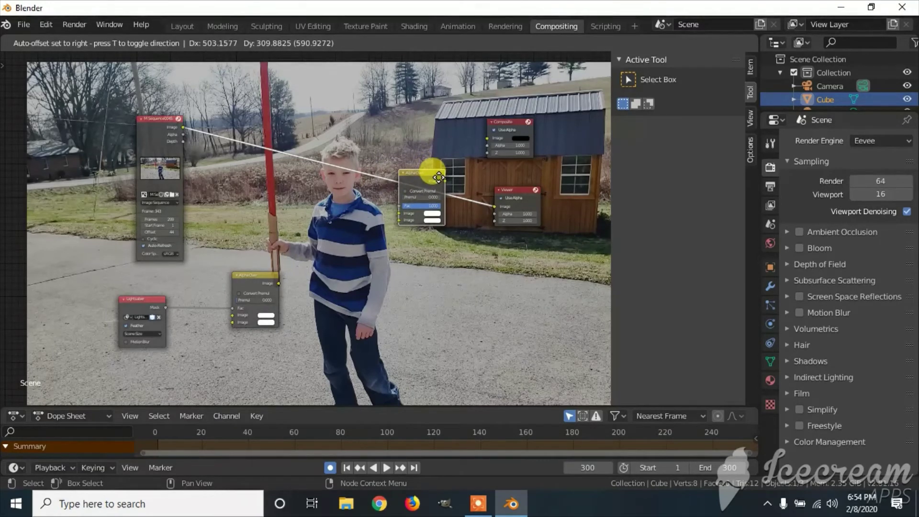
left_click(438, 177)
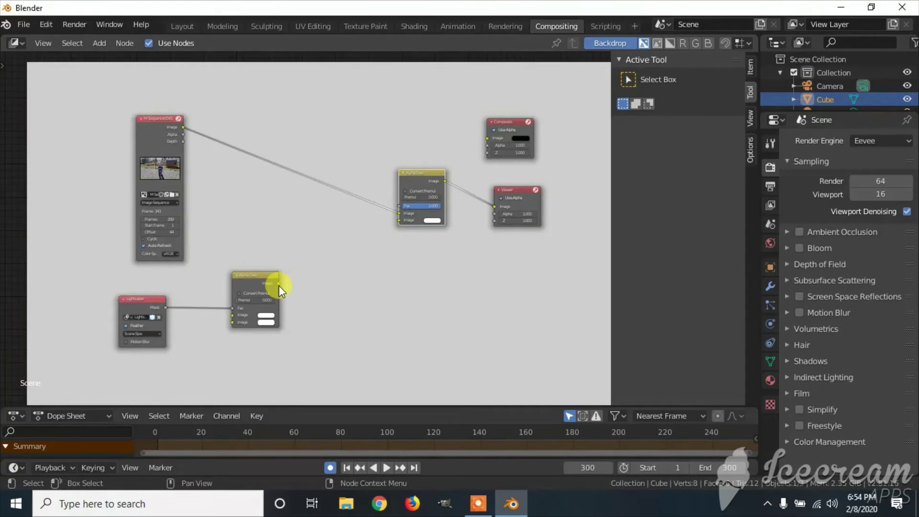
left_click_drag(279, 283, 292, 283)
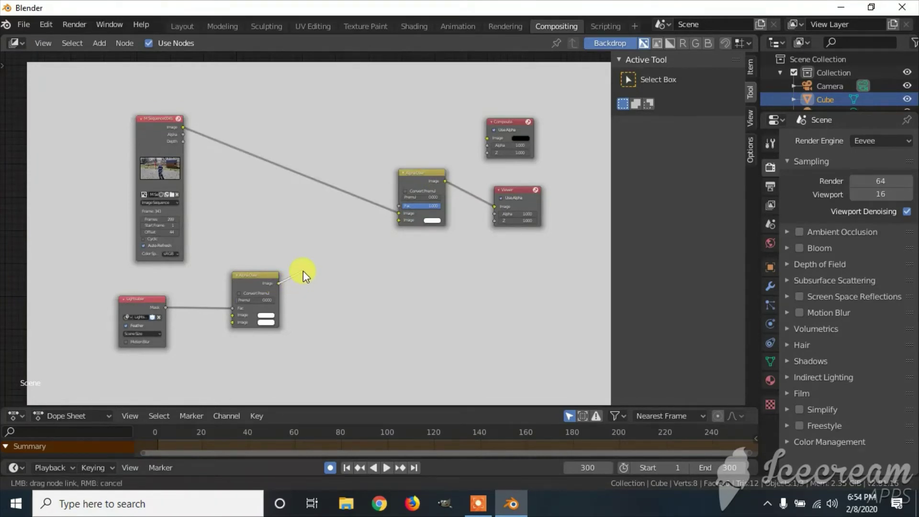
left_click_drag(303, 271, 401, 220)
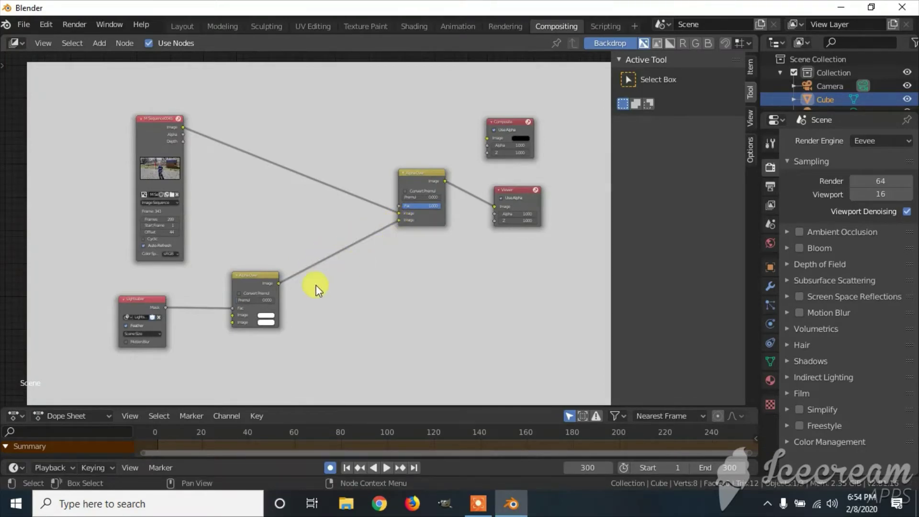
Step: In the mask's Alpha Over node, make the first Image colour black with alpha 0 and the second Image colour green
left_click(269, 317)
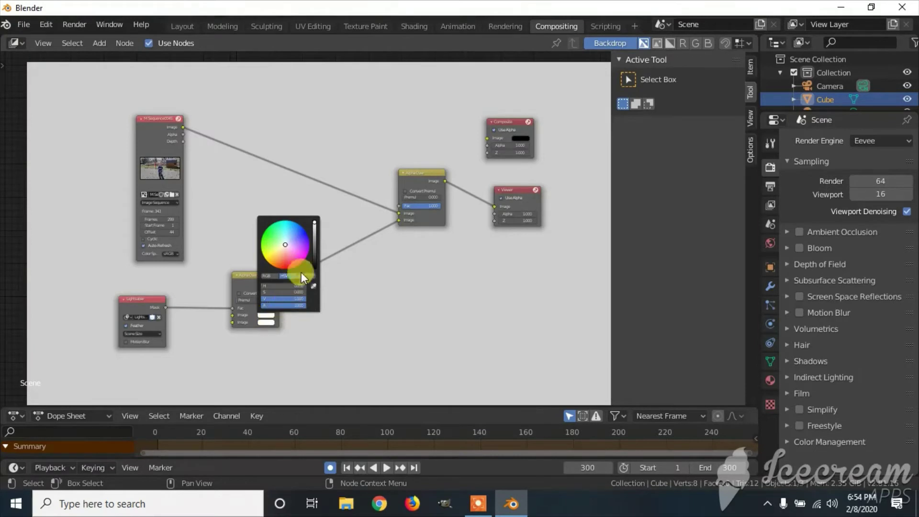
left_click_drag(315, 256, 314, 270)
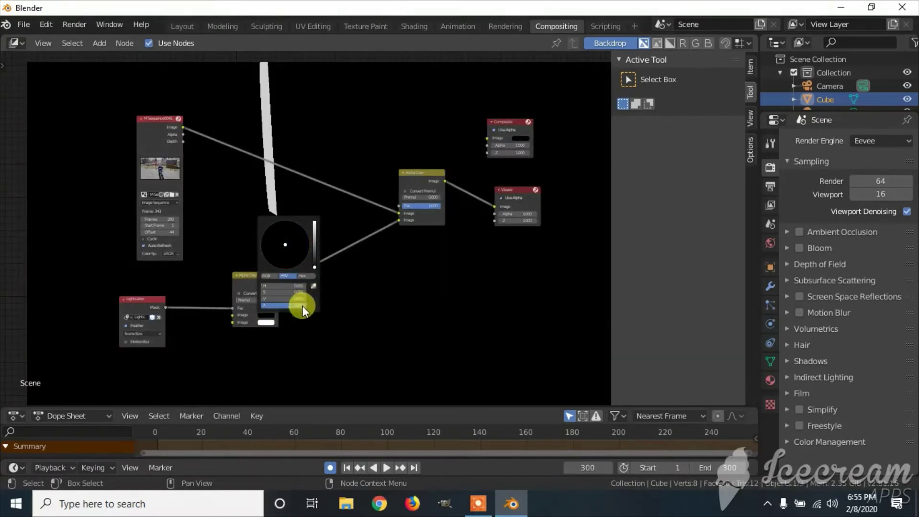
left_click_drag(303, 306, 257, 306)
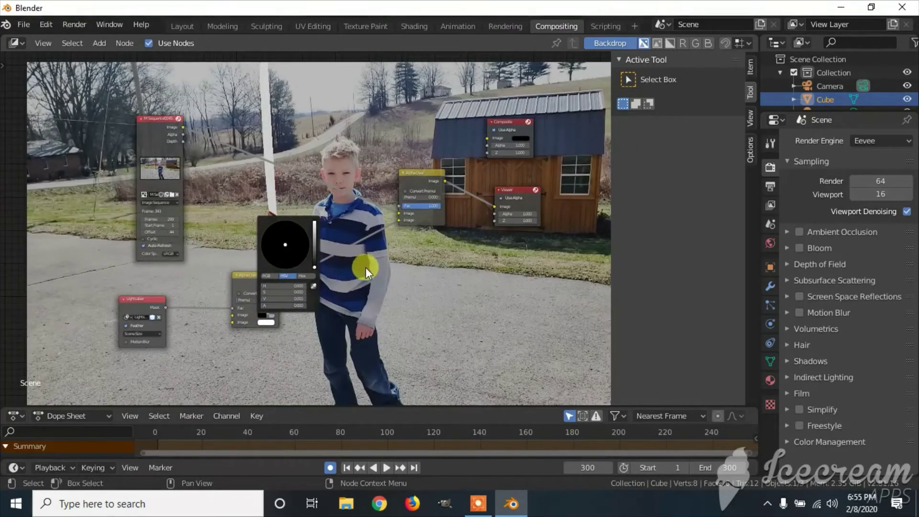
left_click(265, 323)
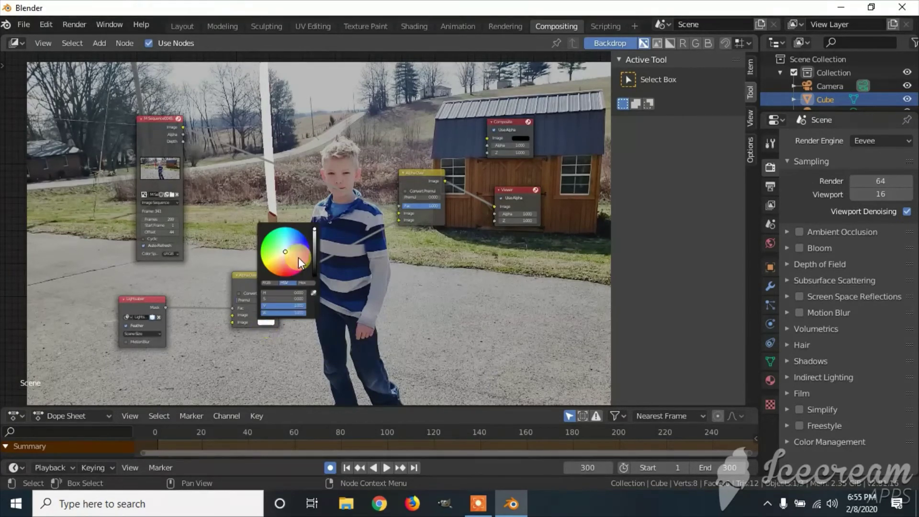
left_click_drag(285, 252, 266, 236)
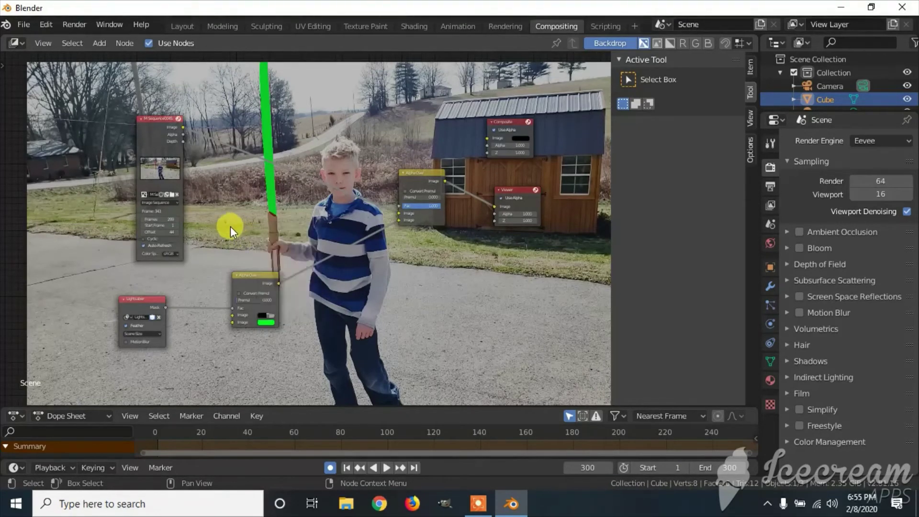
Step: Move the two Alpha Over nodes farther apart and insert a Blur node on the link between them
left_click_drag(248, 276, 211, 286)
left_click_drag(424, 175, 441, 181)
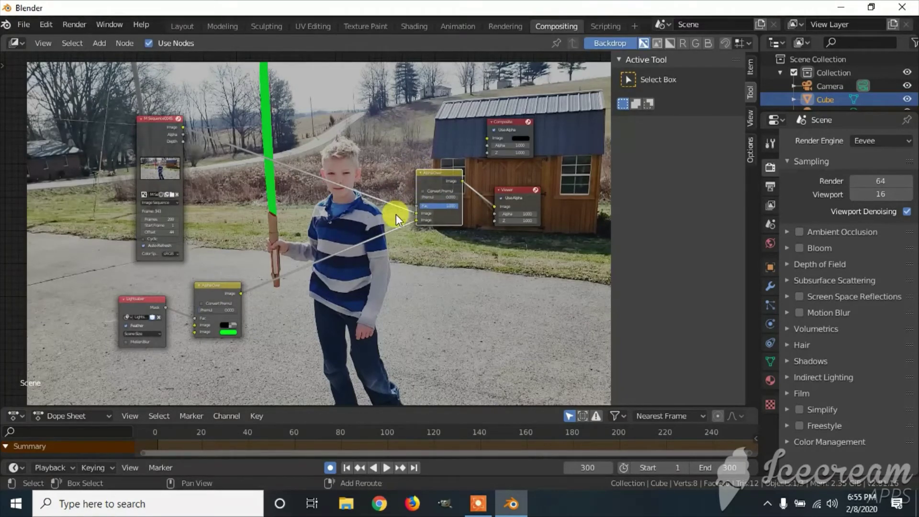
key("shift+a")
mouse_move(394, 216)
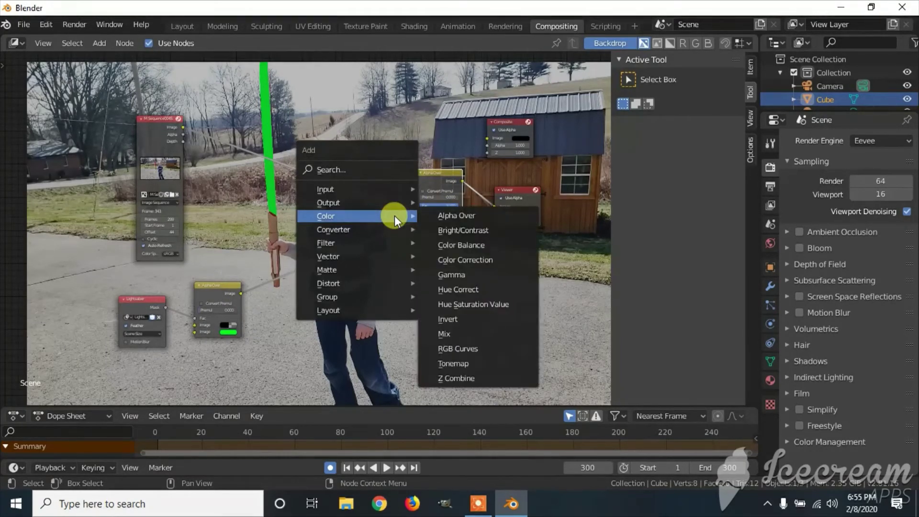
mouse_move(363, 260)
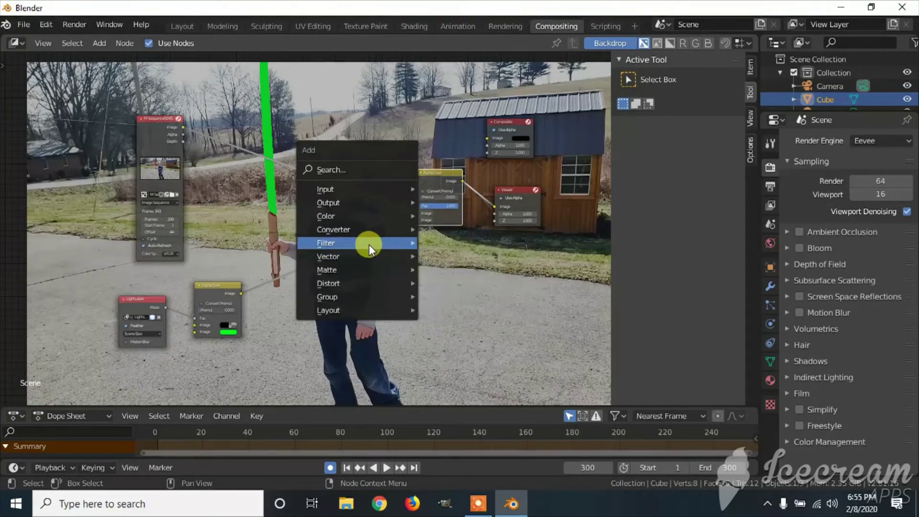
mouse_move(369, 244)
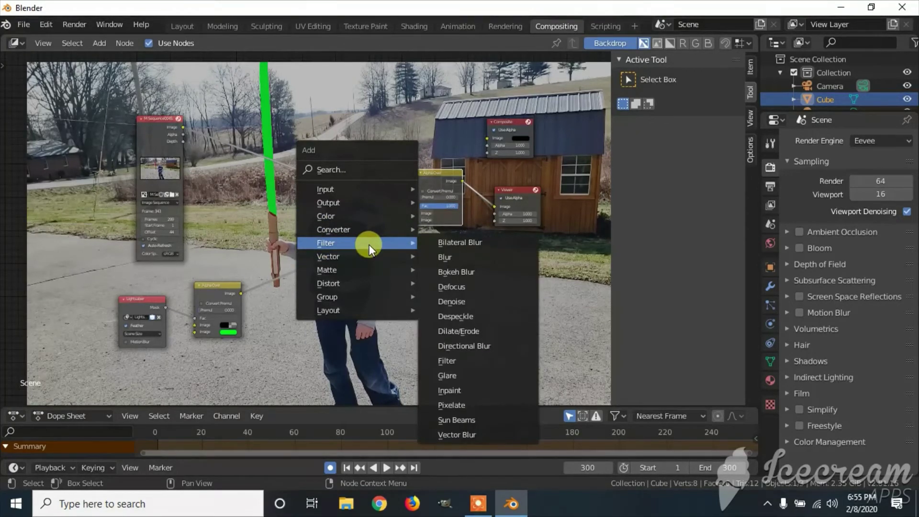
left_click(487, 255)
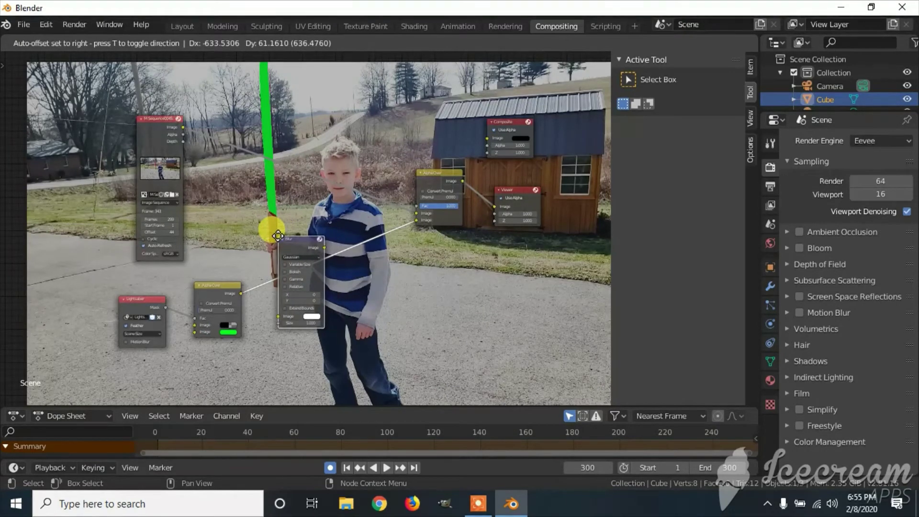
left_click(278, 236)
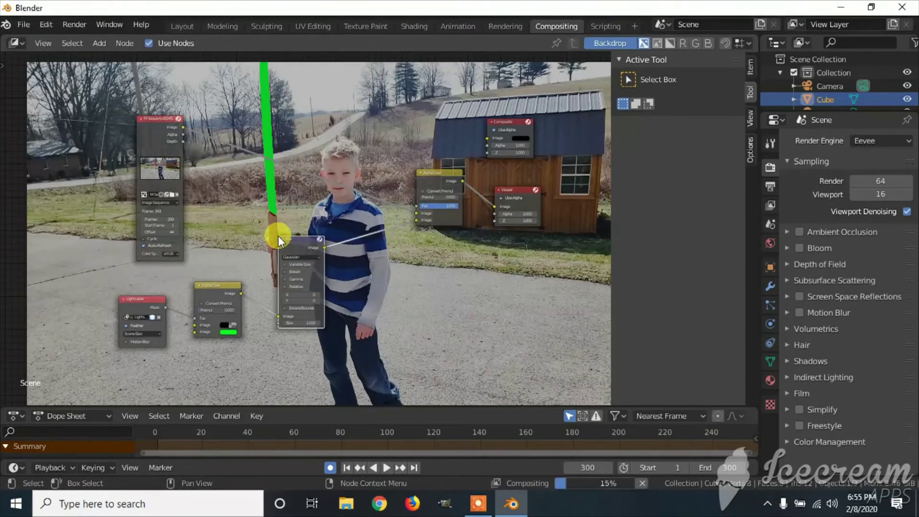
Step: Set the Blur node's X and Y to 5 and move the node lower, beside the mask's Alpha Over node
left_click(301, 294)
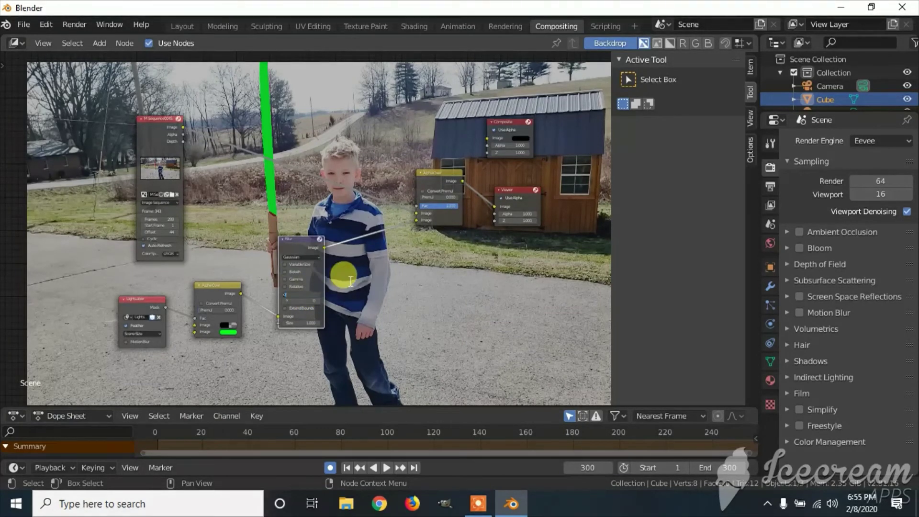
type("5")
key("Return")
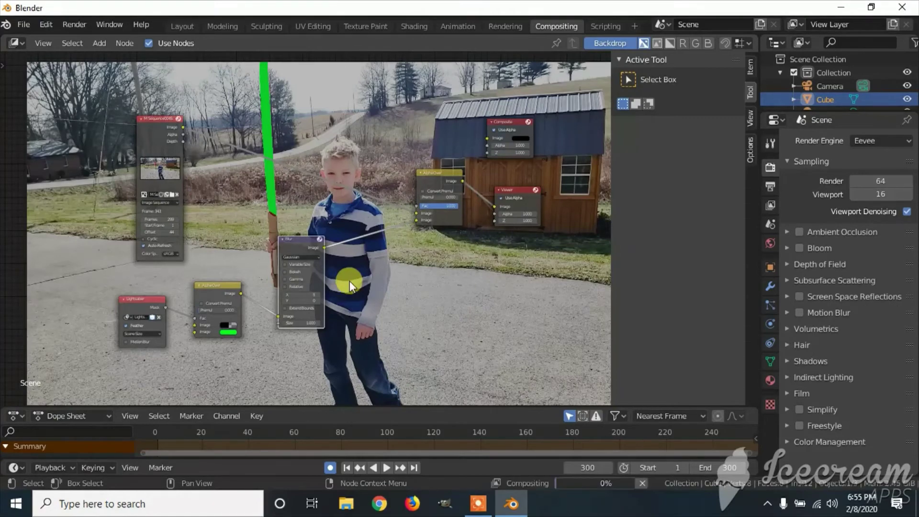
left_click(309, 303)
type("5")
key("Return")
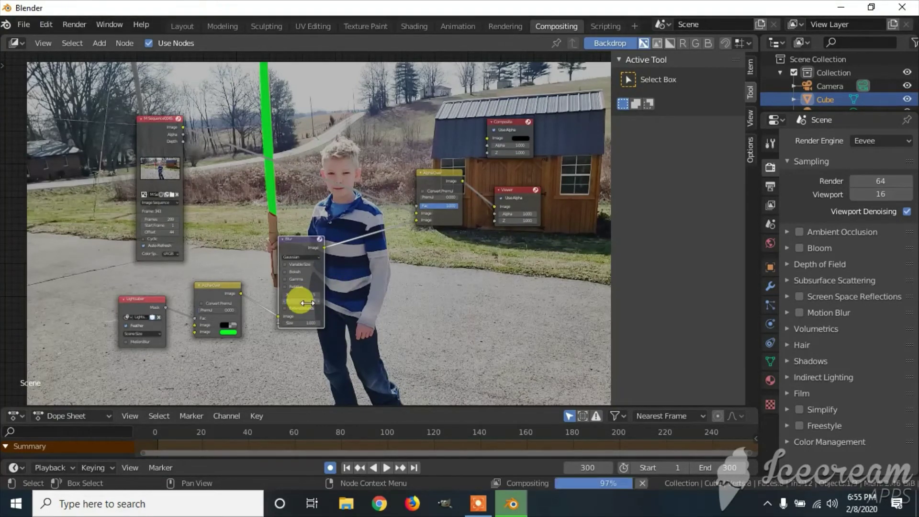
left_click_drag(300, 242, 288, 283)
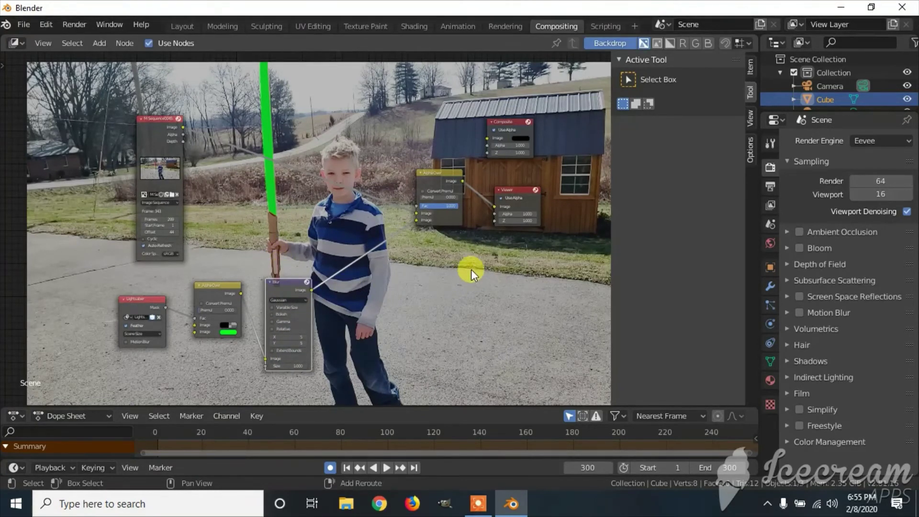
key("shift+a")
mouse_move(463, 270)
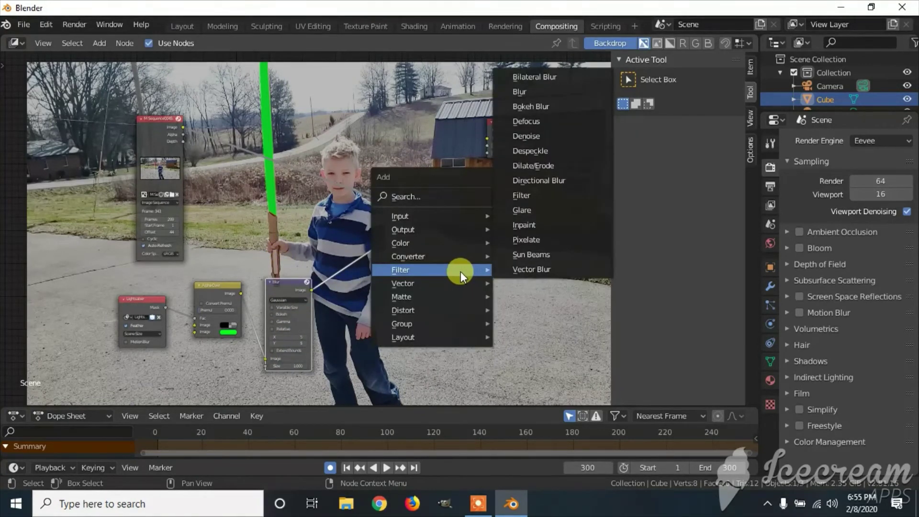
mouse_move(448, 243)
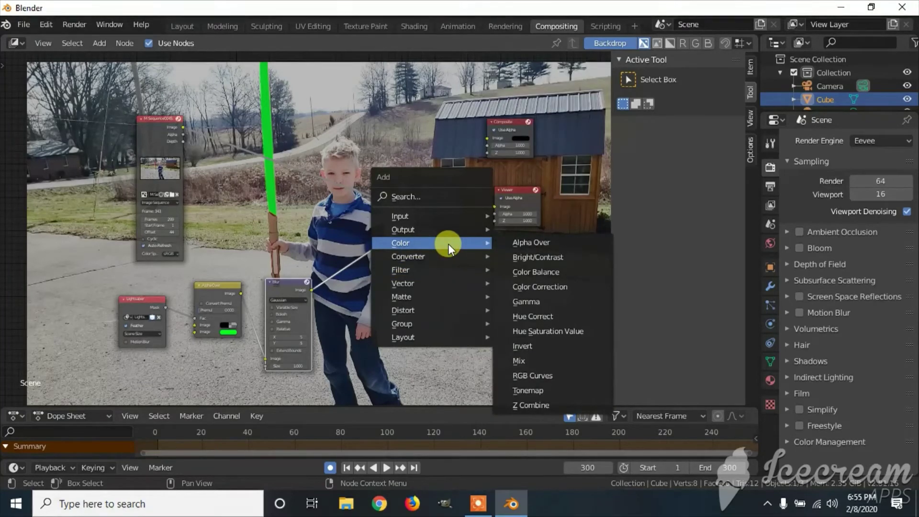
left_click(531, 242)
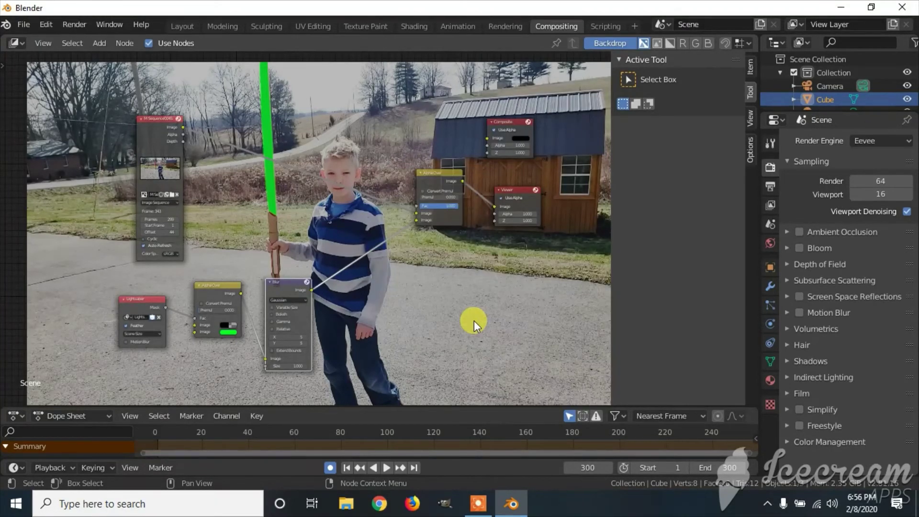
Step: Insert a Hue Saturation Value node on the link between the Blur node and the final Alpha Over node
key("shift+a")
mouse_move(474, 320)
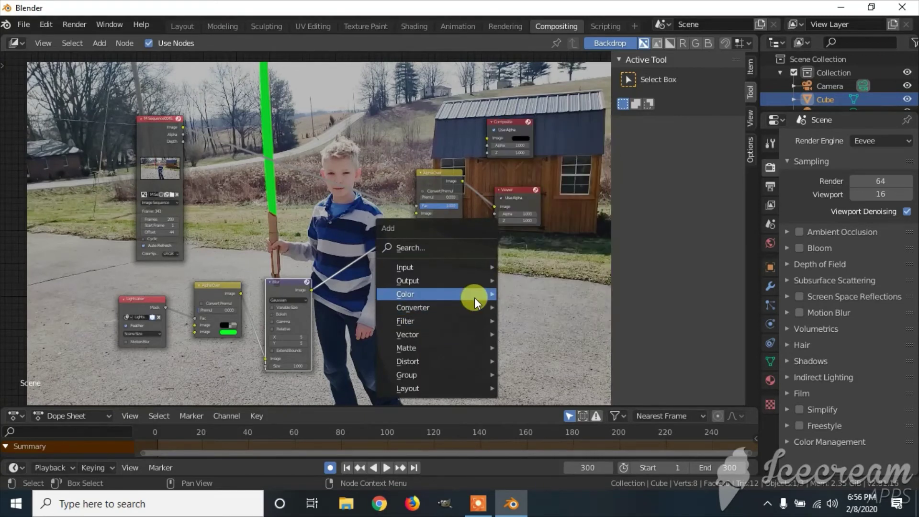
mouse_move(475, 297)
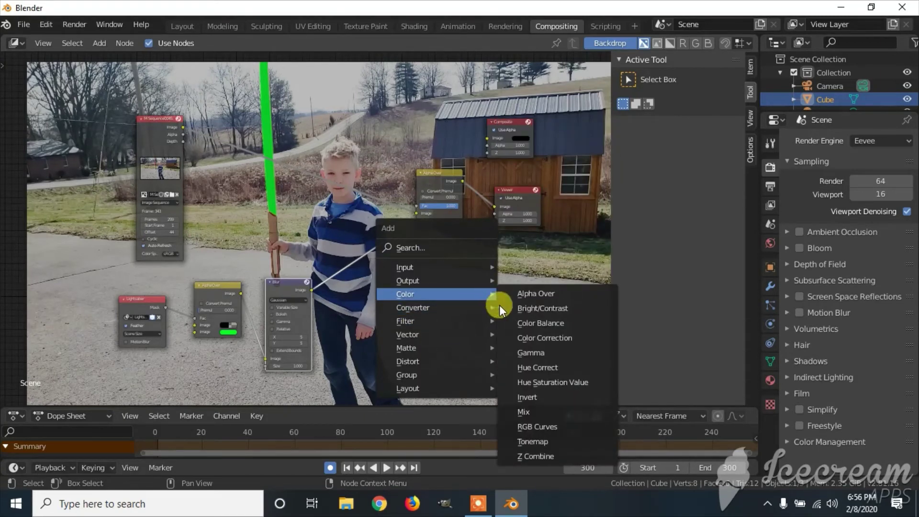
left_click(540, 384)
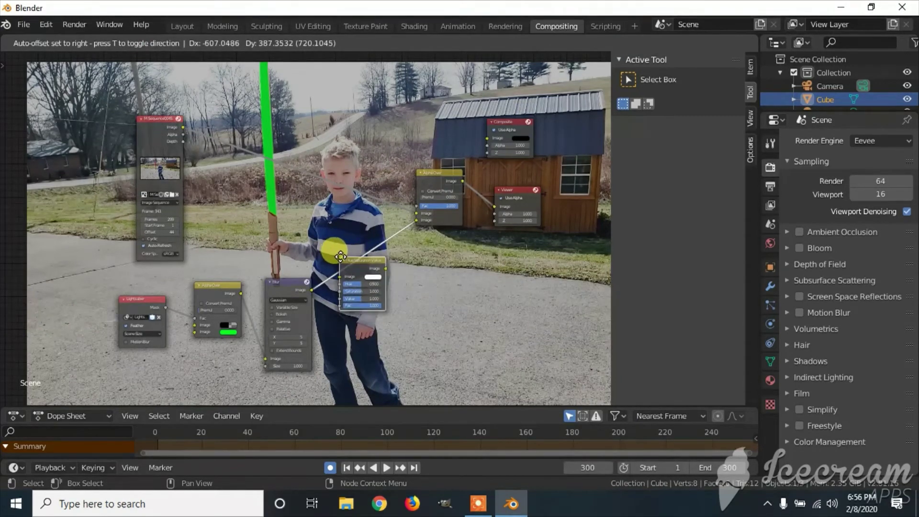
left_click(341, 256)
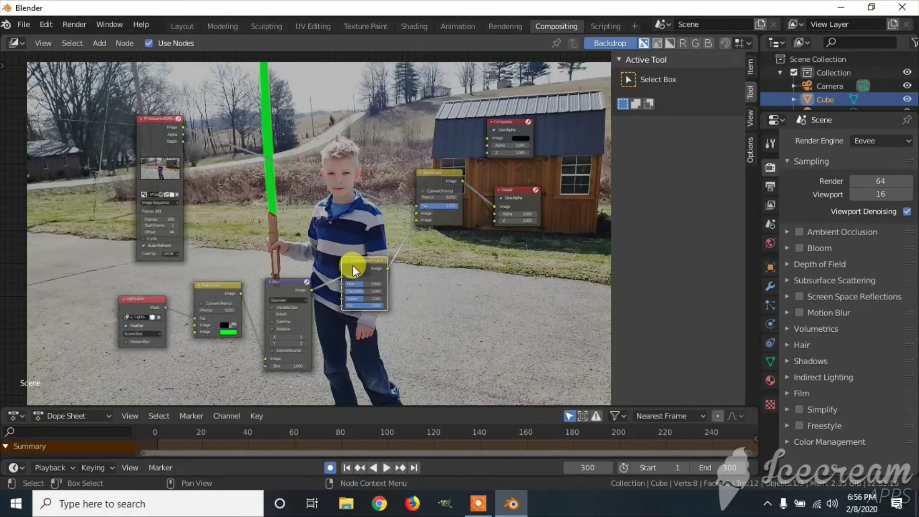
left_click_drag(362, 262, 366, 268)
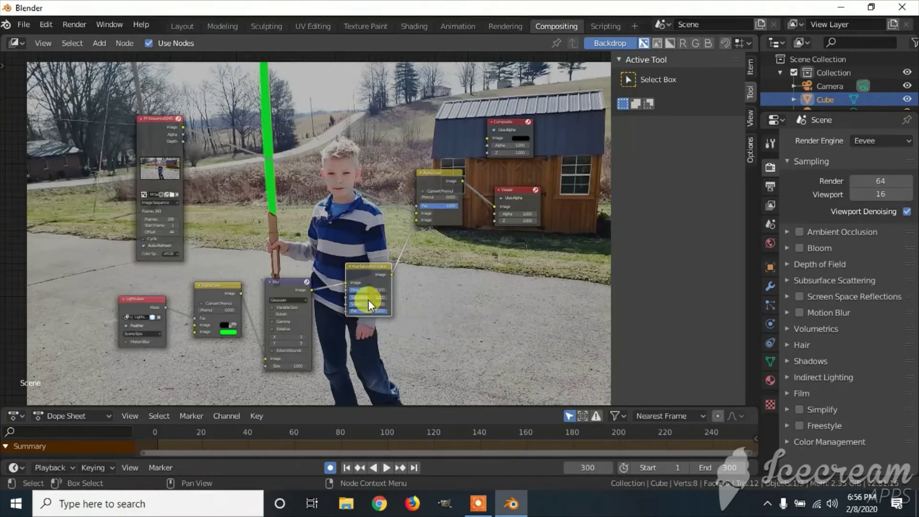
Step: Set the Hue Saturation Value node's Saturation to 0 and line up the mask branch's nodes in a lower row
mouse_move(368, 296)
left_mouse_down()
mouse_move(348, 296)
mouse_move(355, 288)
mouse_move(358, 307)
left_mouse_up()
left_click_drag(285, 288, 278, 301)
left_click_drag(225, 288, 215, 300)
Step: Duplicate the Blur node above the original and connect the mask's Alpha Over output to the duplicate's Image input
left_click(296, 301)
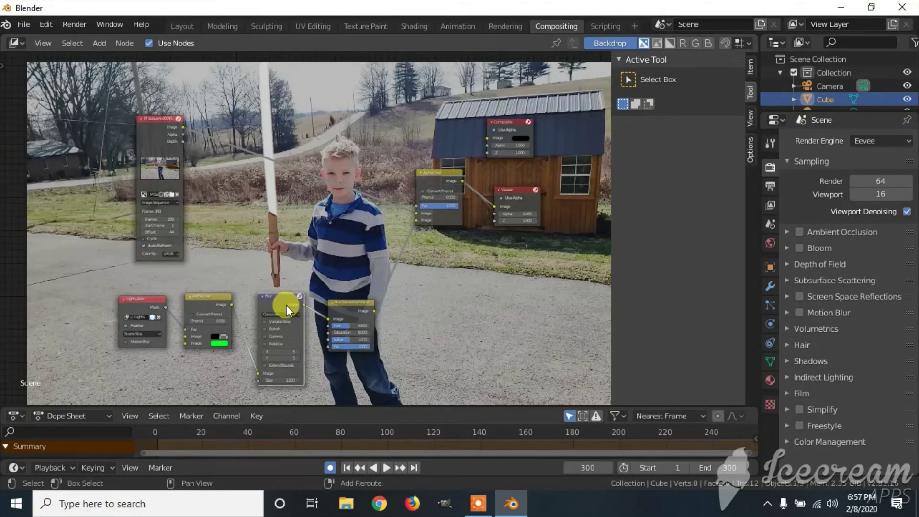
key("shift+d")
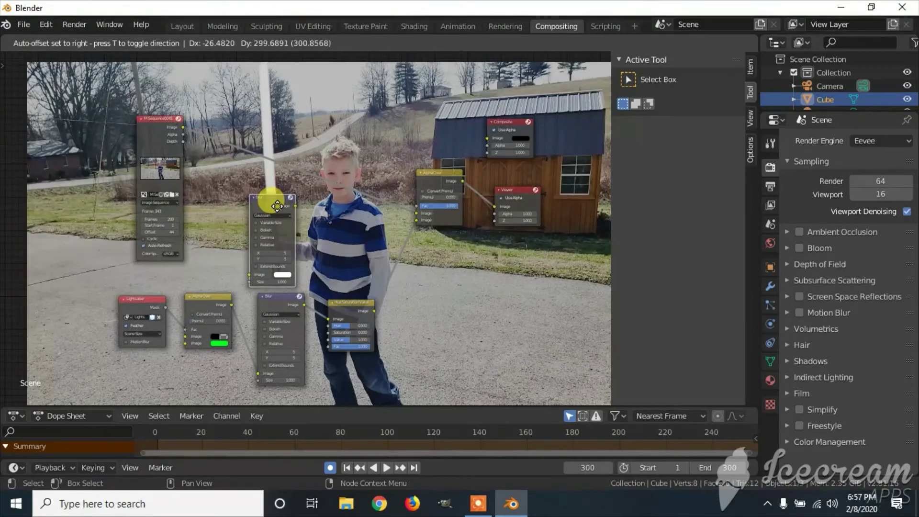
left_click(278, 205)
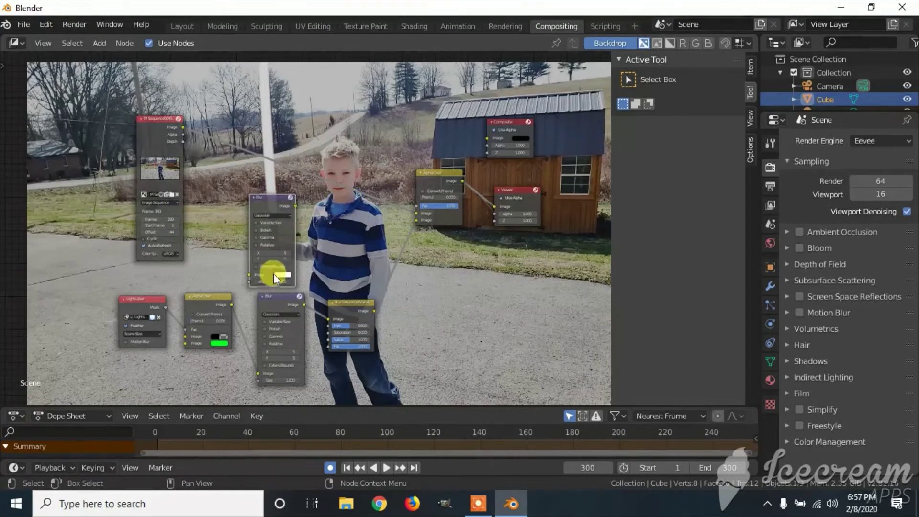
left_click(231, 306)
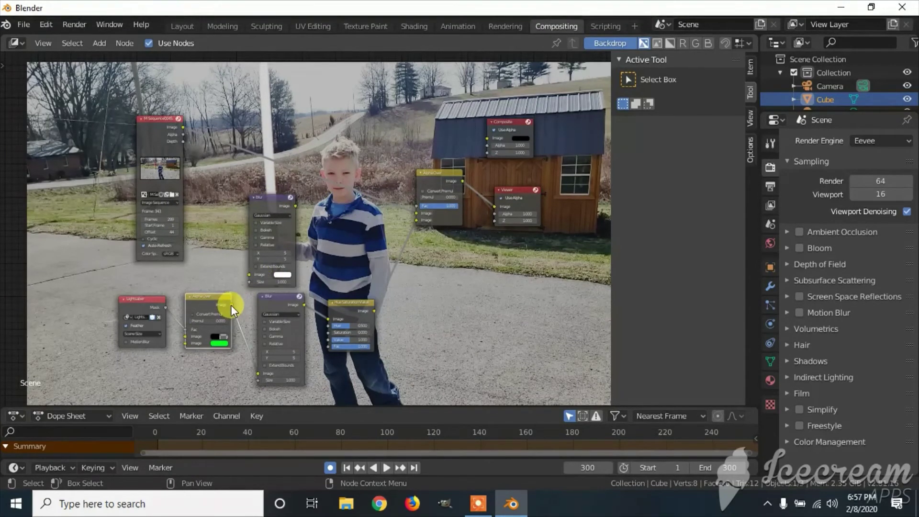
left_click_drag(234, 306, 235, 301)
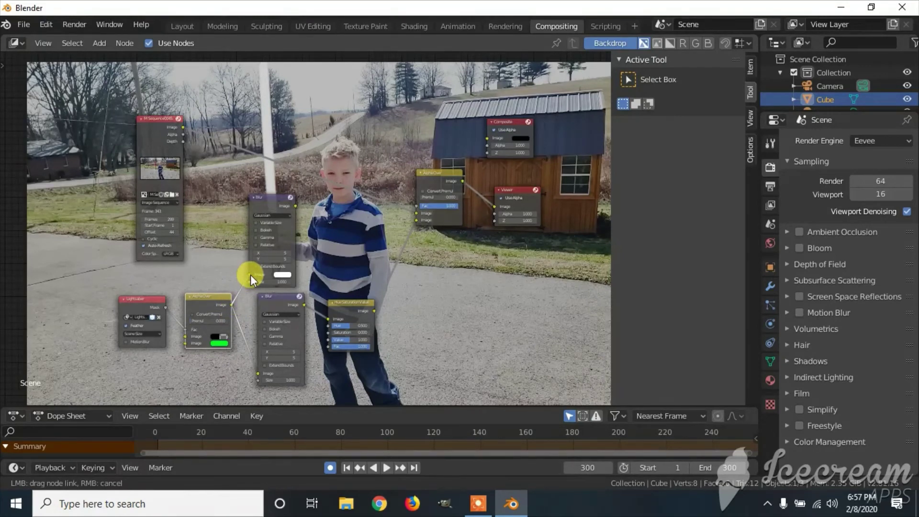
left_click_drag(251, 274, 250, 274)
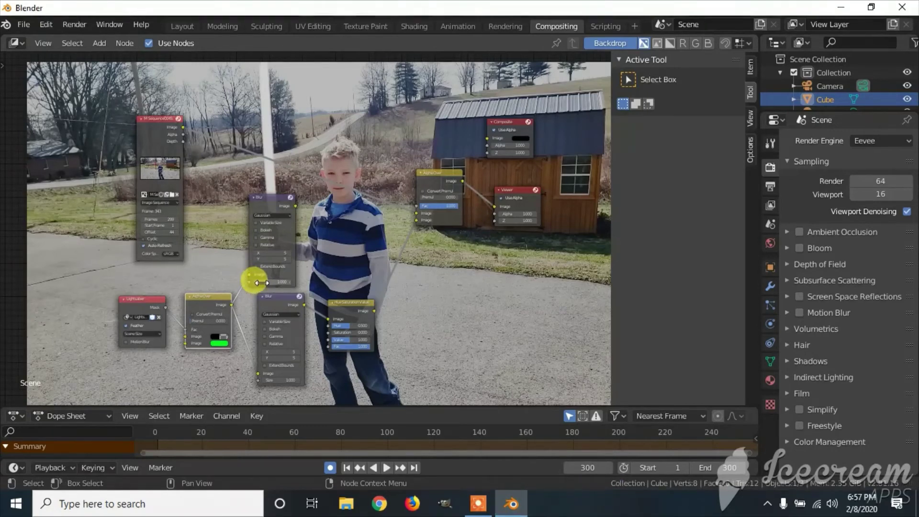
Step: Set the duplicated Blur node's X and Y to 25
left_click(276, 254)
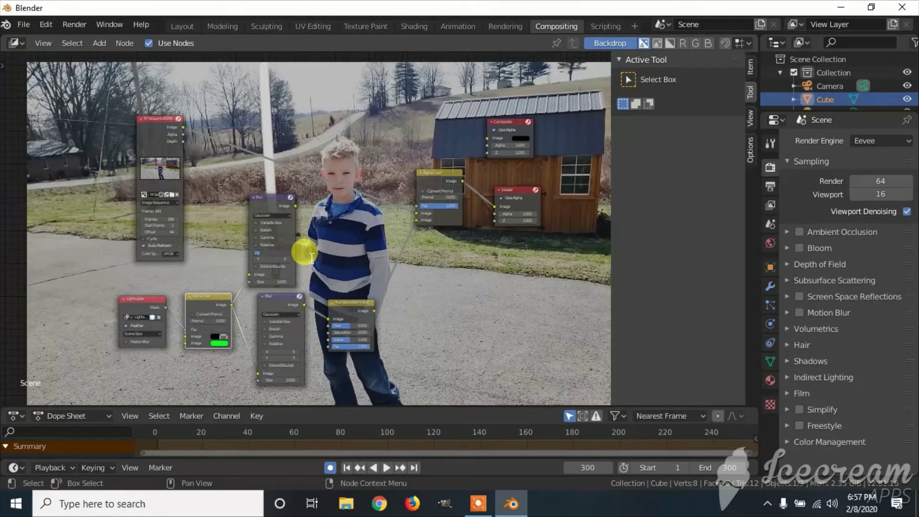
key("Return")
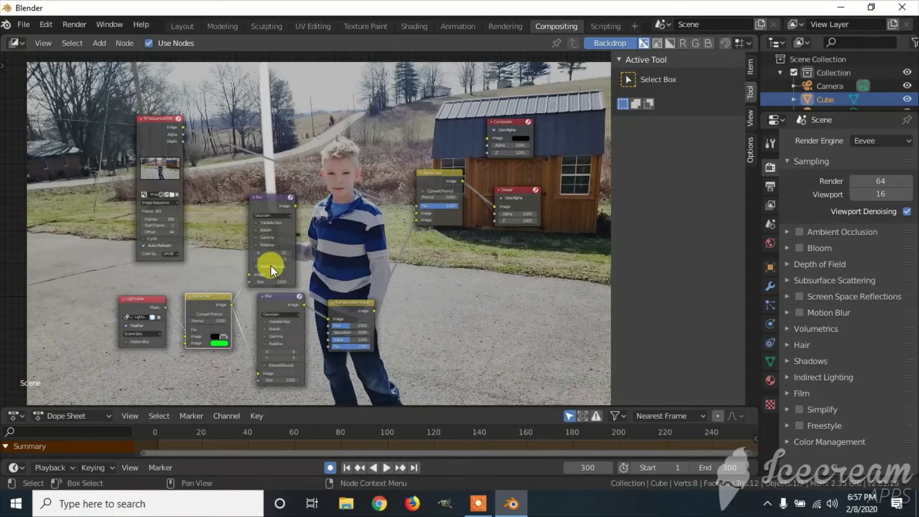
left_click(271, 258)
key("Return")
Step: Add a second Hue Saturation Value node beside the upper Blur node and connect the Blur output to its Image input
key("shift+a")
mouse_move(365, 231)
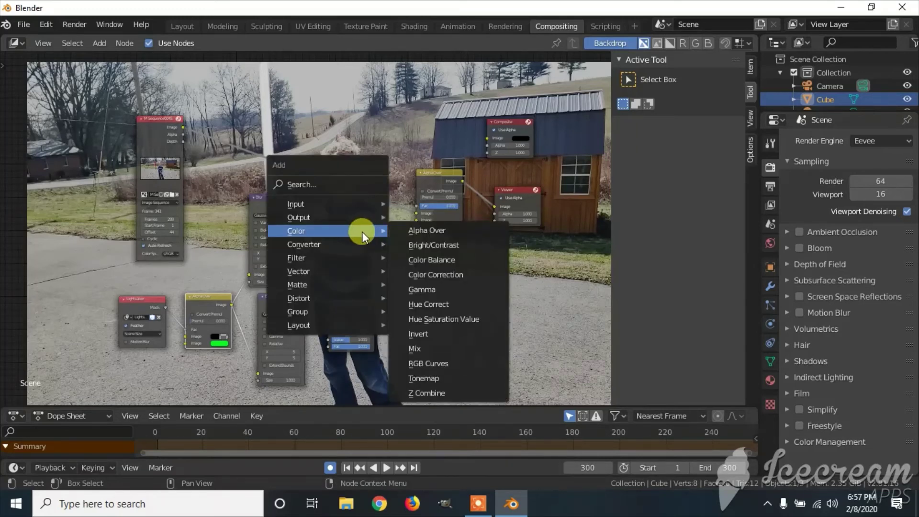
left_click(476, 321)
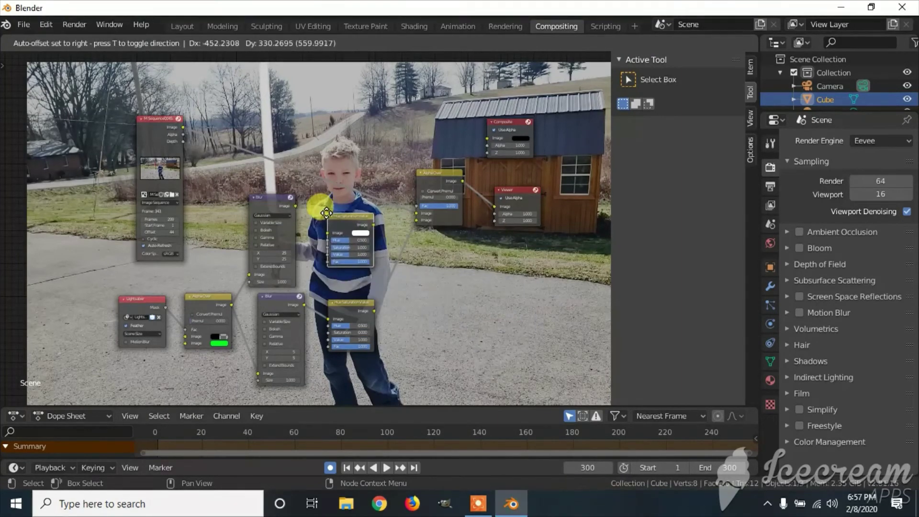
left_click(323, 211)
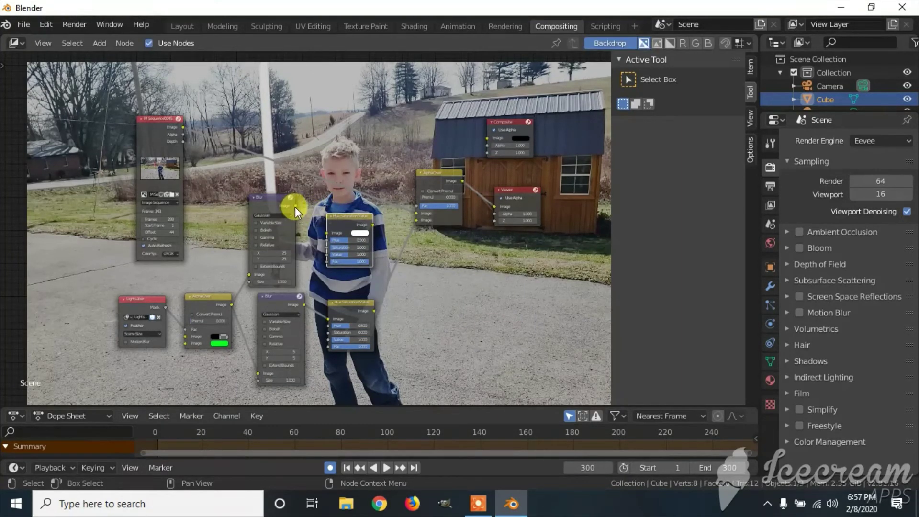
left_click(295, 207)
left_click_drag(295, 206, 325, 233)
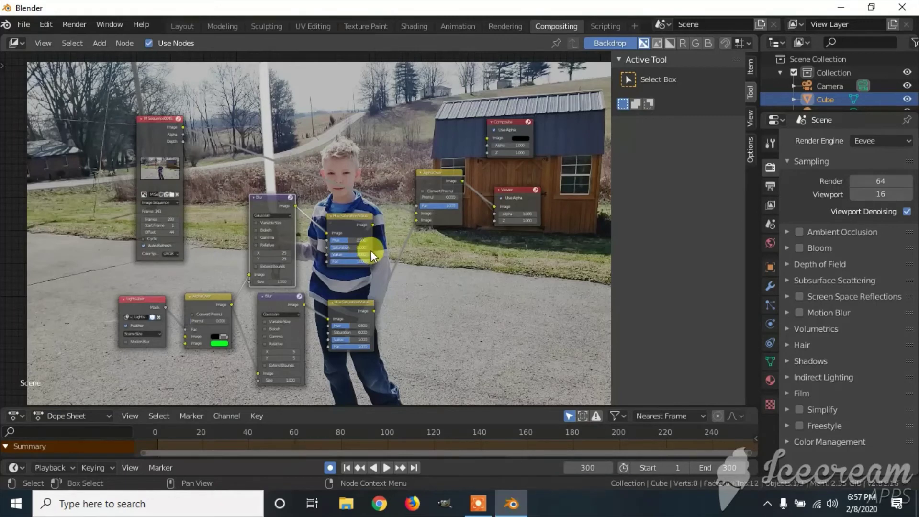
Step: Insert another Alpha Over node before the final one and connect both Hue Saturation Value outputs to its Image inputs
left_click_drag(358, 220, 348, 225)
mouse_move(440, 183)
left_mouse_down()
mouse_move(438, 160)
mouse_move(446, 173)
left_mouse_up()
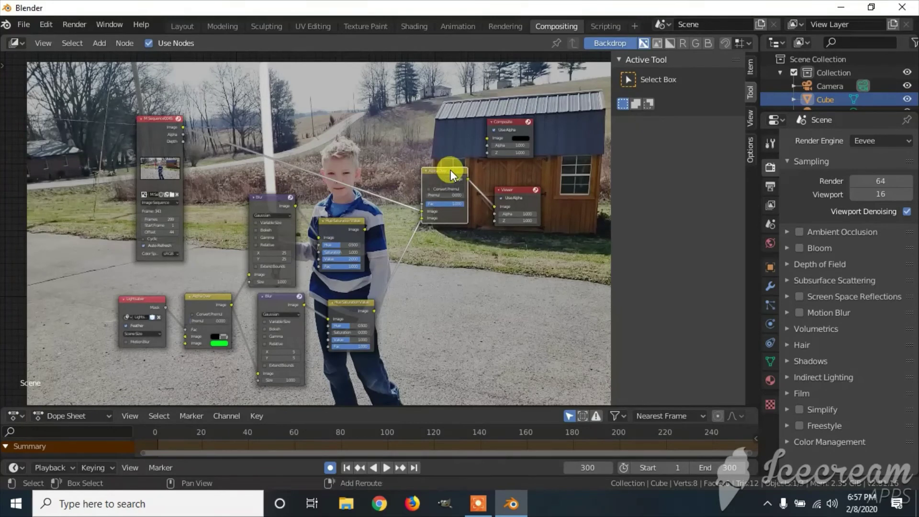
left_click_drag(428, 208, 423, 249)
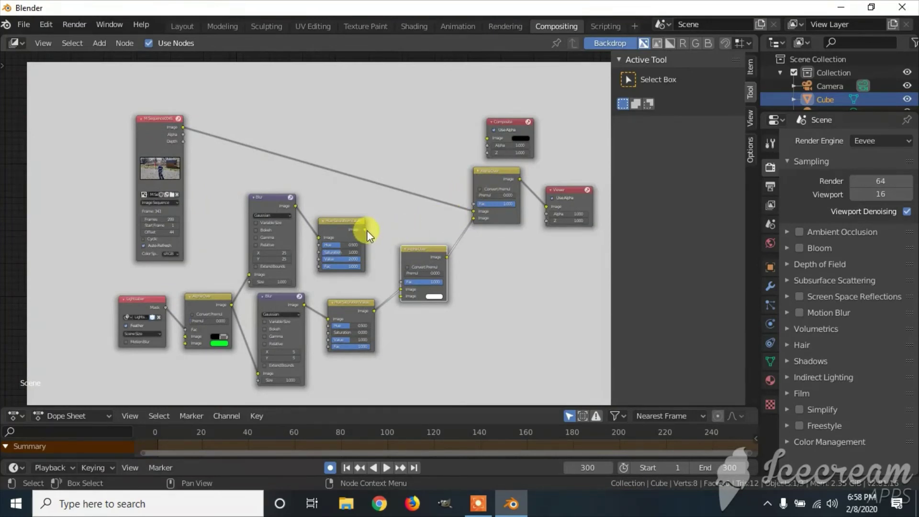
left_click_drag(366, 230, 399, 289)
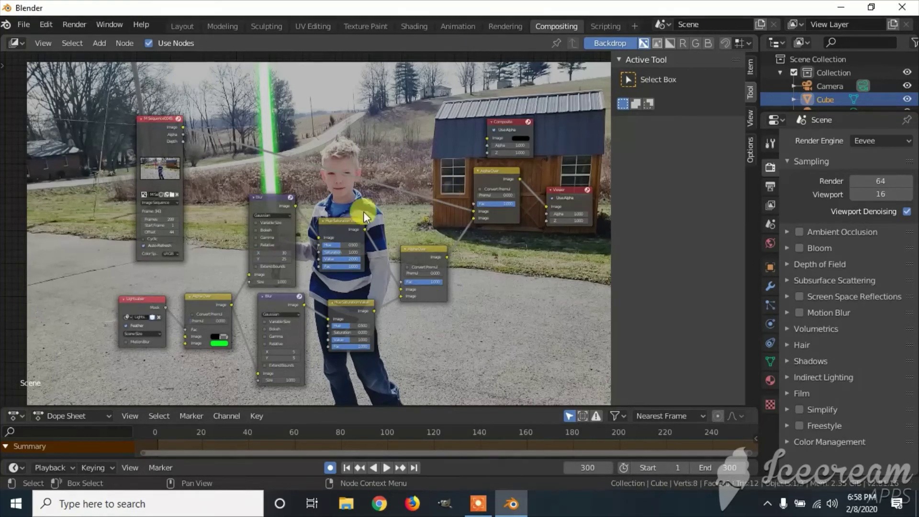
Step: Set the upper Blur node's X and Y to 30
double_click(276, 258)
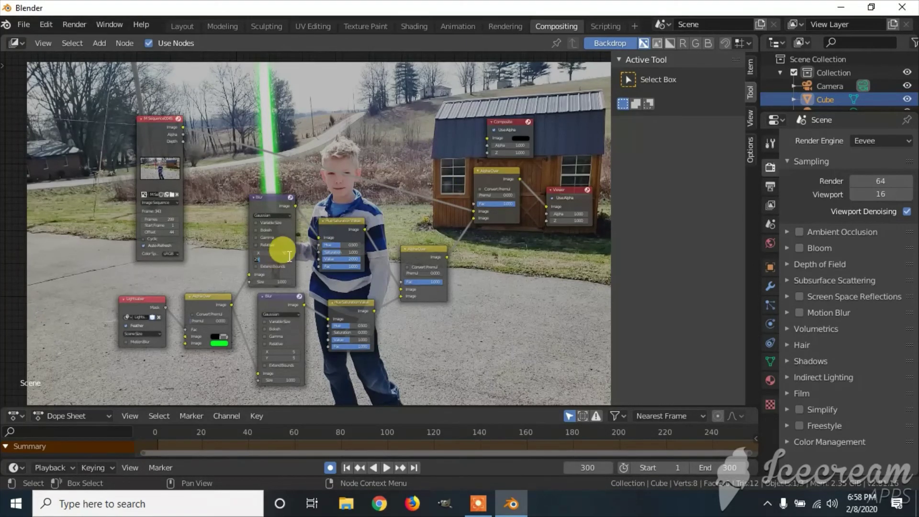
type("30")
key("Return")
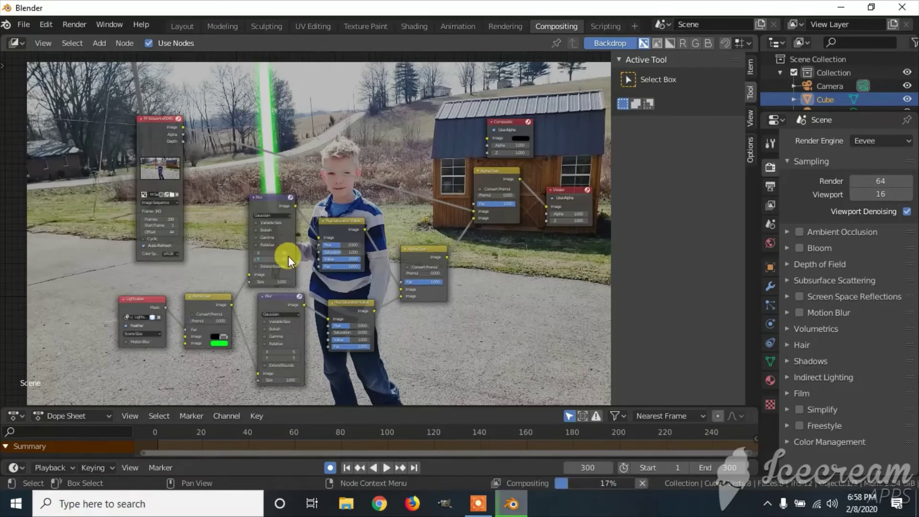
Step: Set the lower Blur node's X and Y to 10
double_click(279, 358)
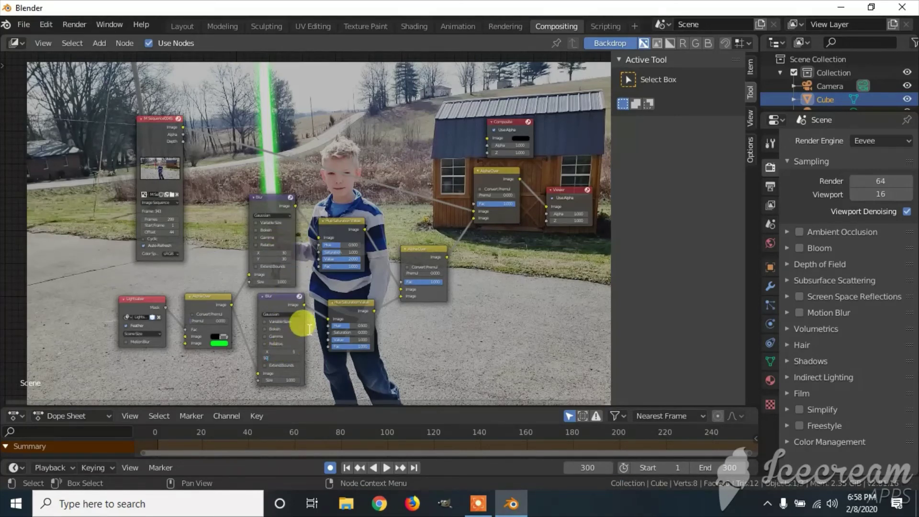
key("Return")
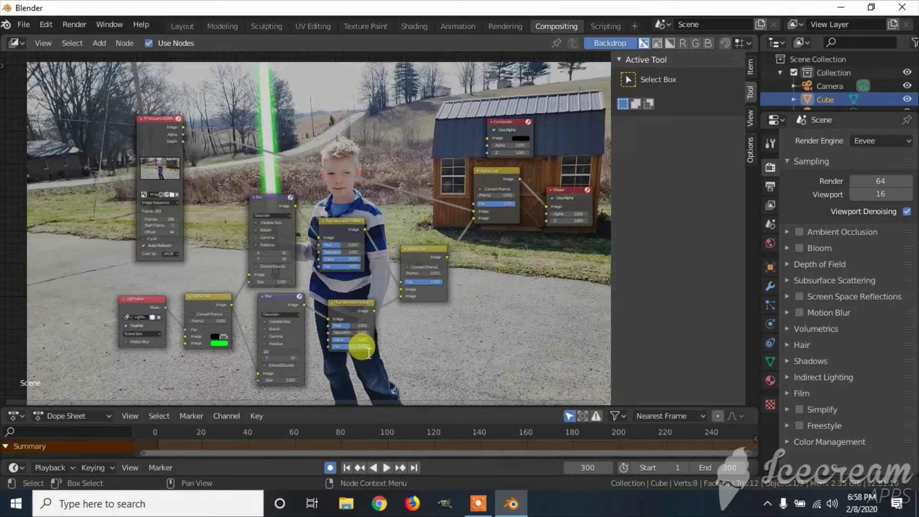
key("Return")
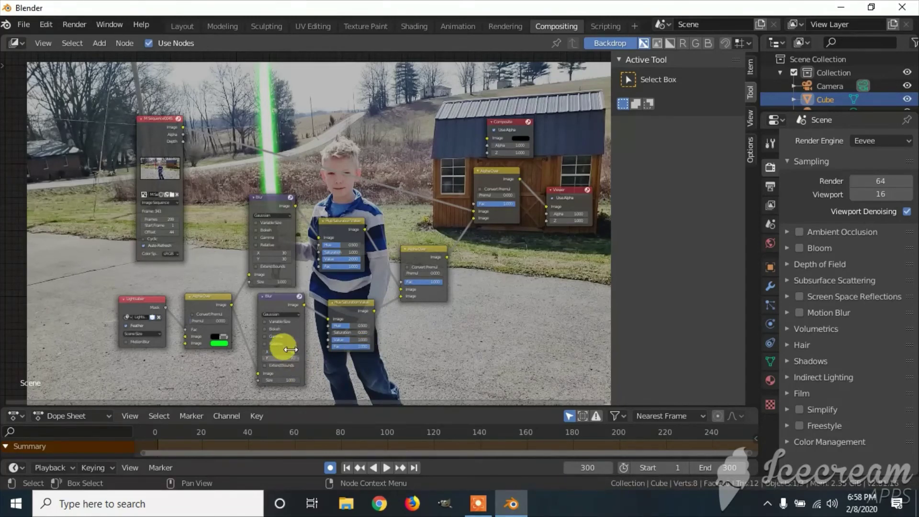
Step: Set the lower Blur node's X and Y to 3
left_click(291, 349)
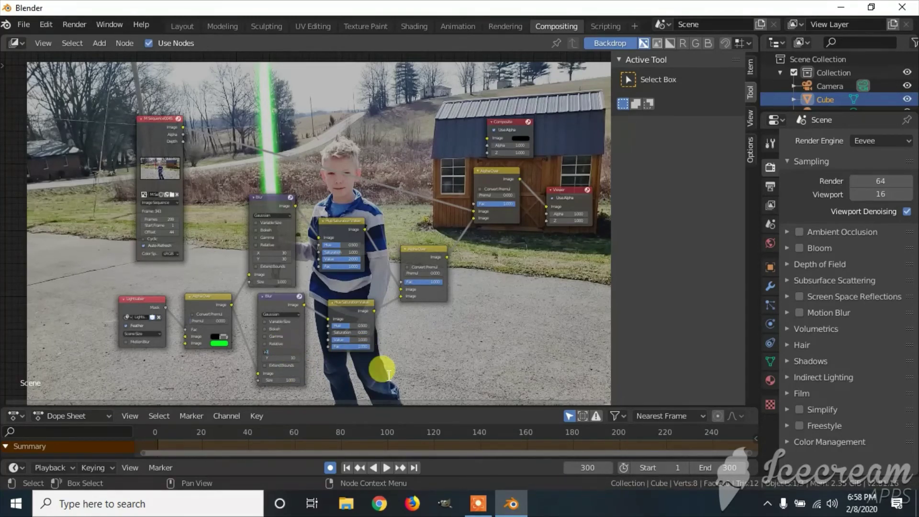
key("Return")
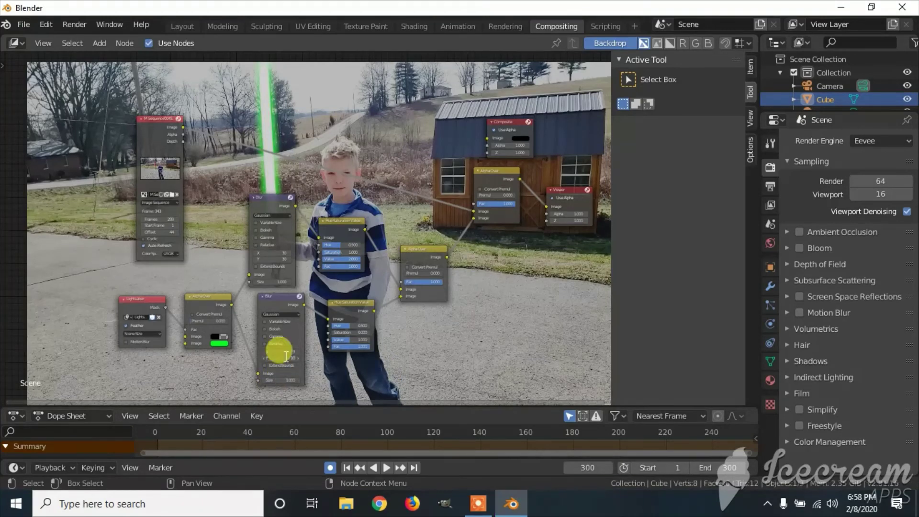
left_click(286, 357)
type("3")
key("Return")
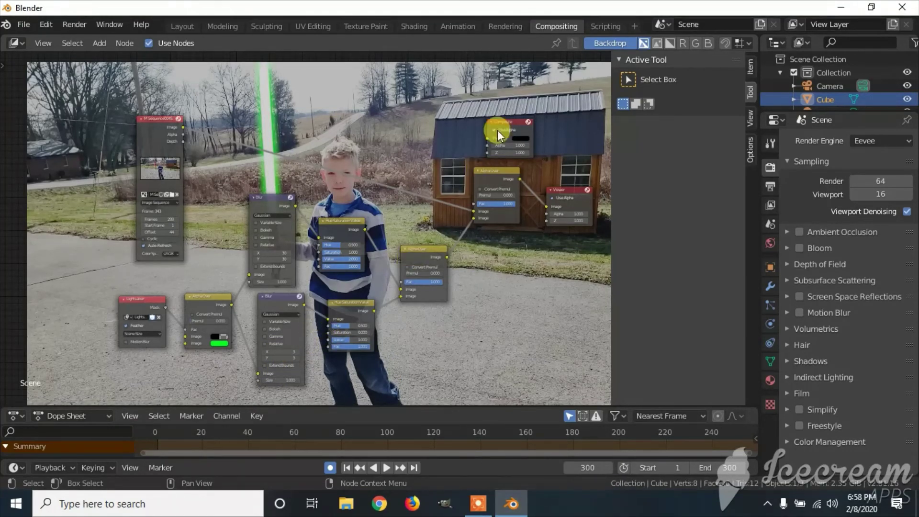
Step: Move the Composite node above the Viewer node and connect the final Alpha Over output to its Image input
left_click_drag(507, 124, 550, 117)
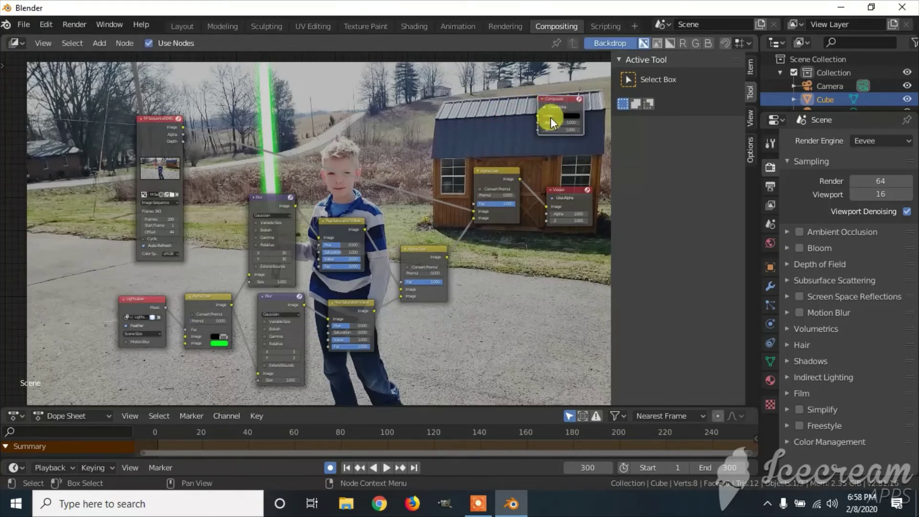
left_click_drag(501, 177, 535, 116)
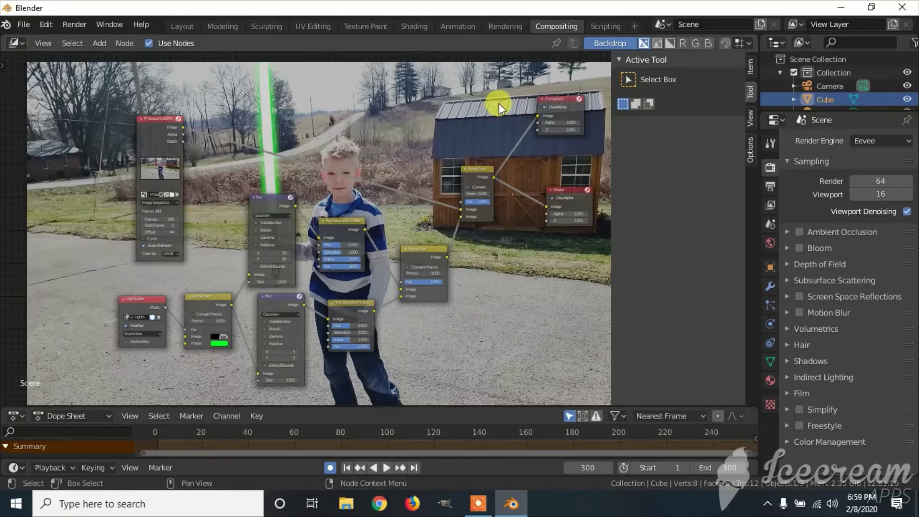
Step: Set the render output path to the Desktop with the file name "Igniting Lightsaber"
left_click(770, 187)
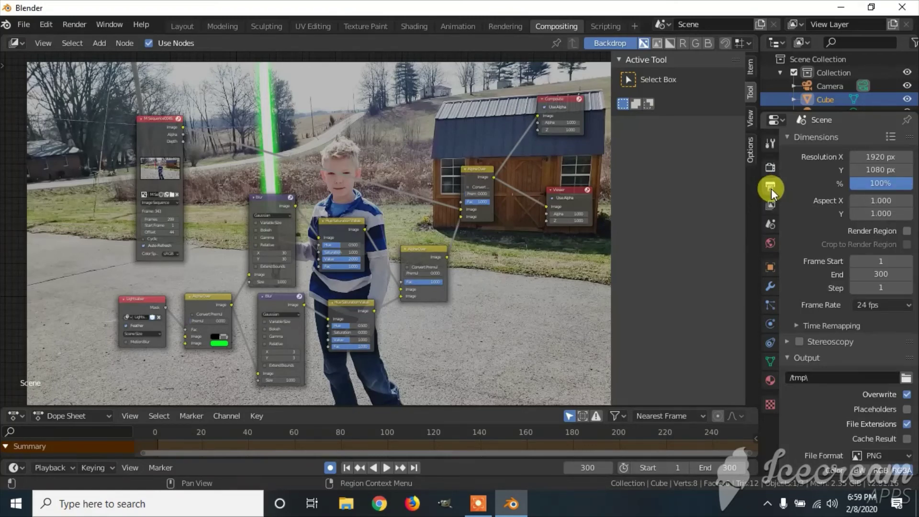
left_click(905, 378)
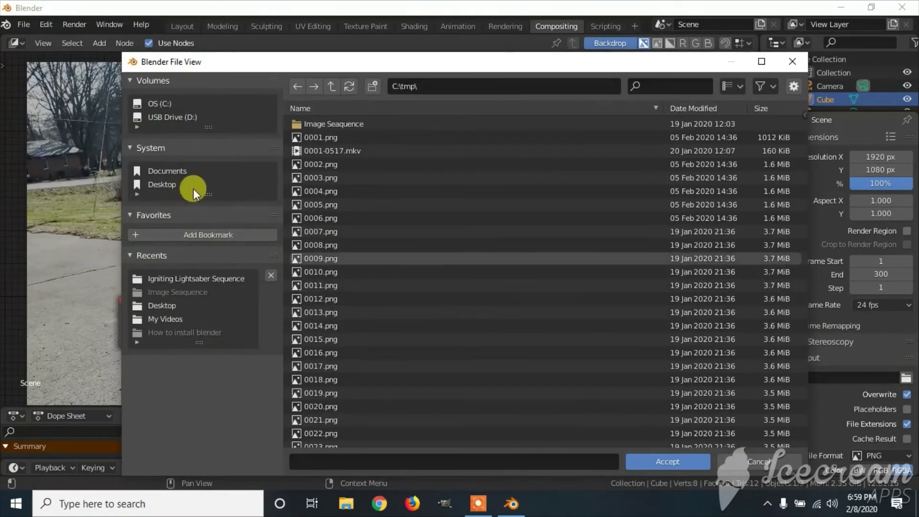
left_click(178, 186)
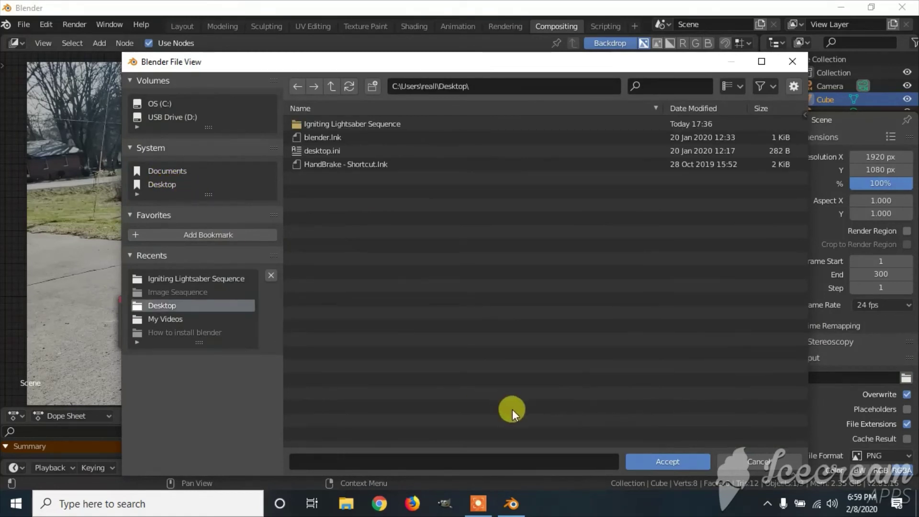
left_click(426, 459)
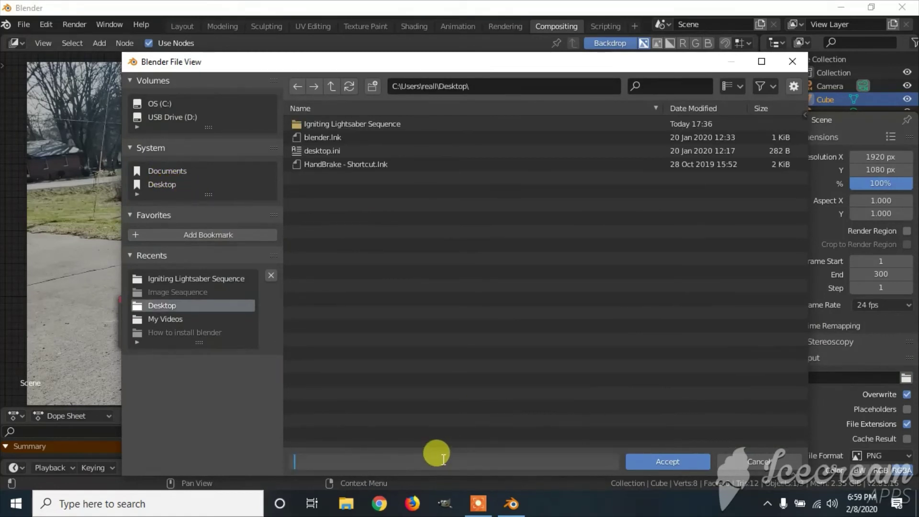
type("Igniting Lightsaber")
left_click(667, 462)
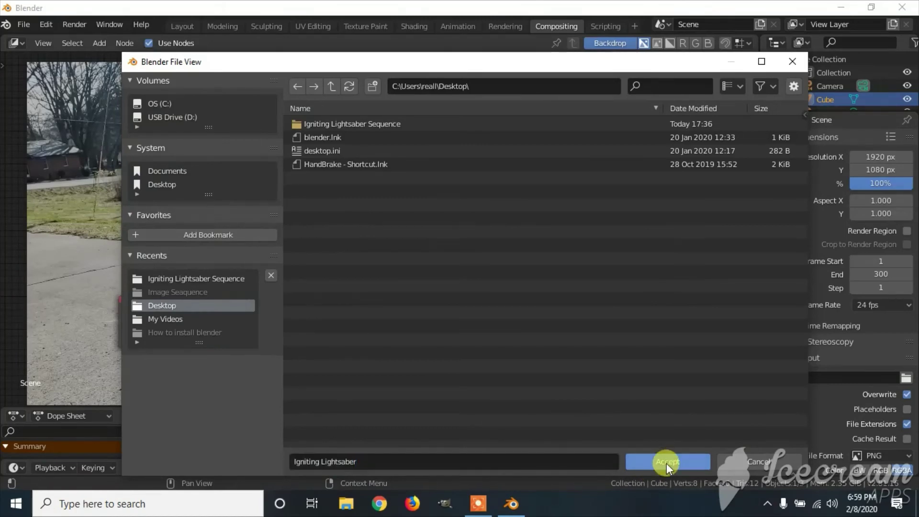
left_click(668, 462)
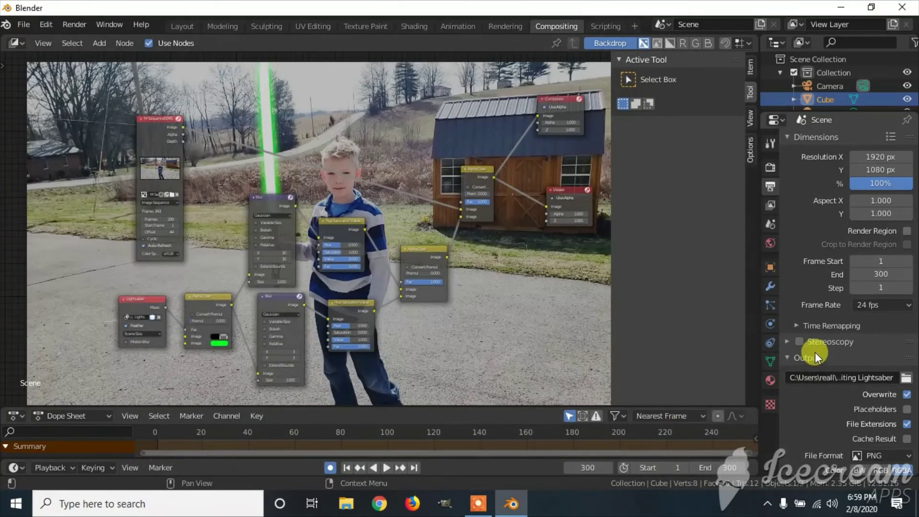
Step: Set the output frame rate to 25 fps and the file format to FFmpeg video
left_click(890, 305)
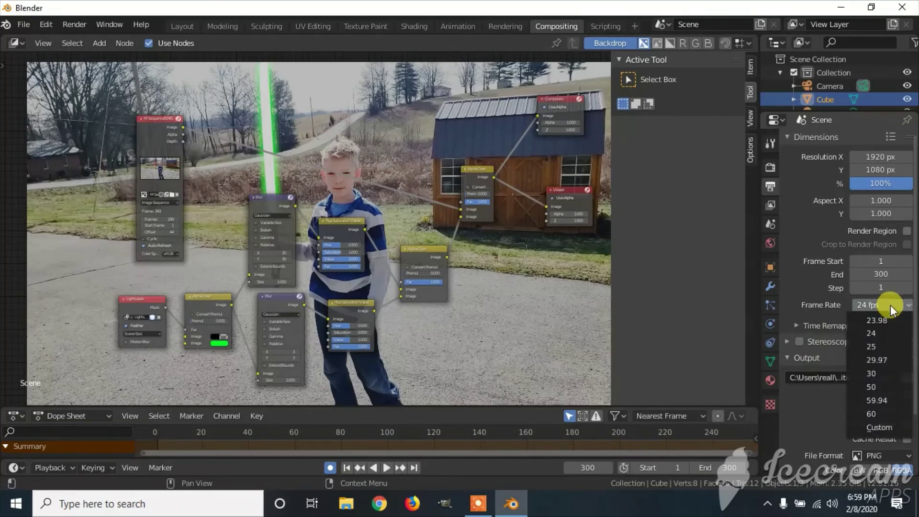
left_click(878, 347)
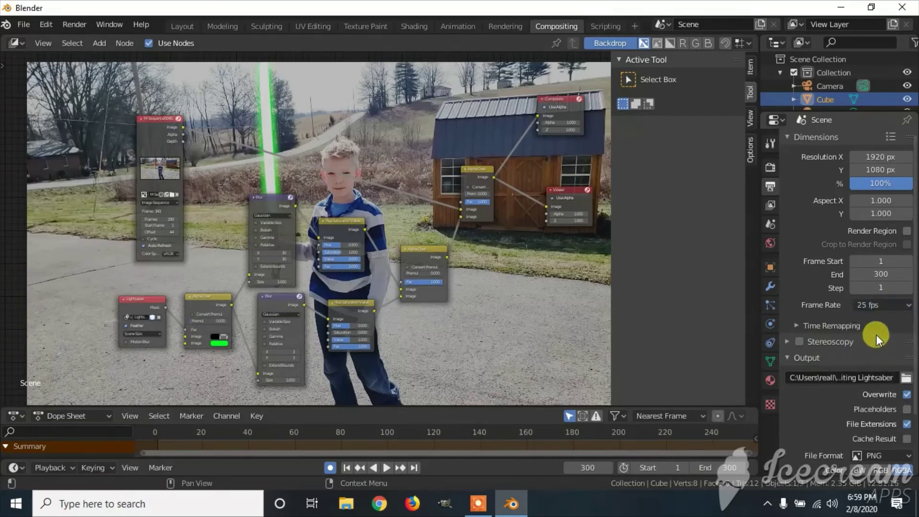
scroll(876, 317, "down", 4)
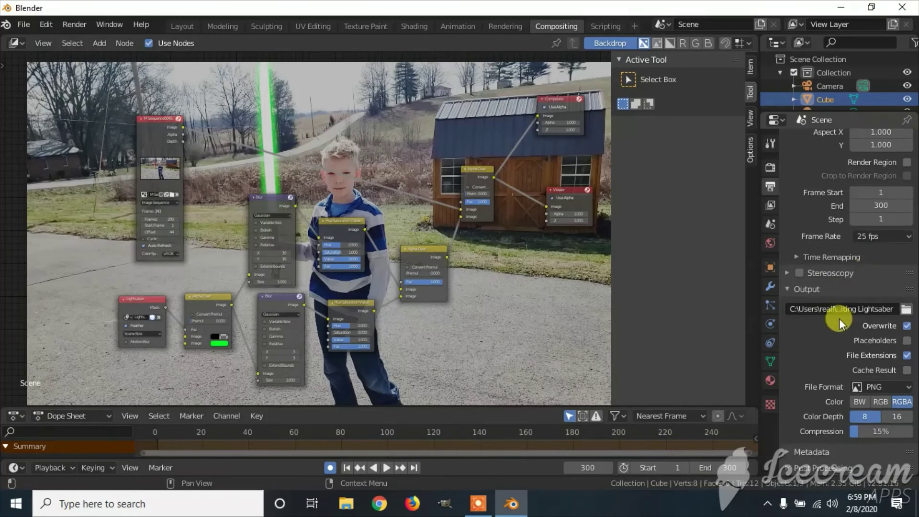
left_click(881, 388)
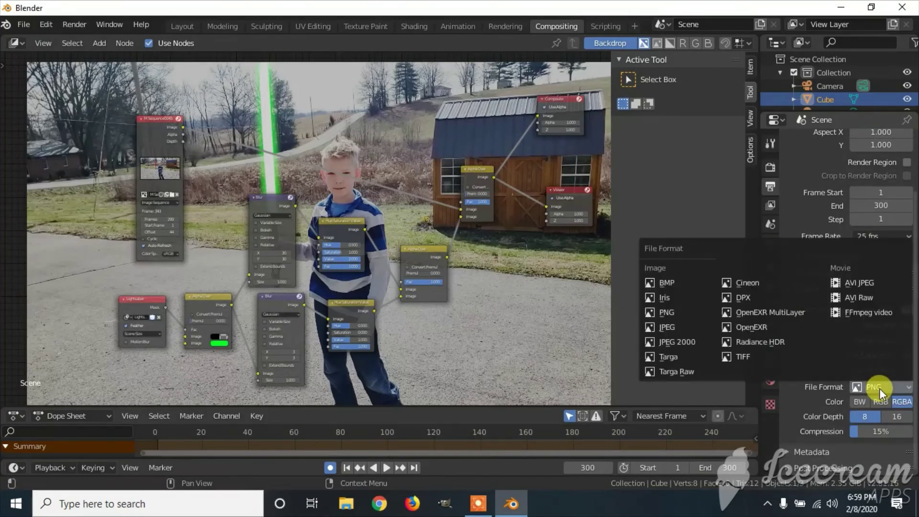
left_click(872, 314)
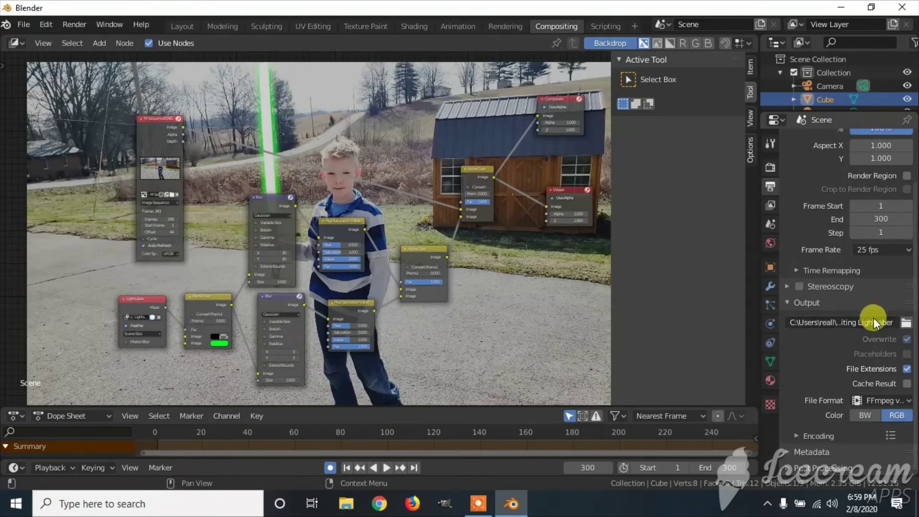
Step: Set the encoding container of the output video to MPEG-4
left_click(822, 435)
middle_click_drag(822, 436, 820, 332)
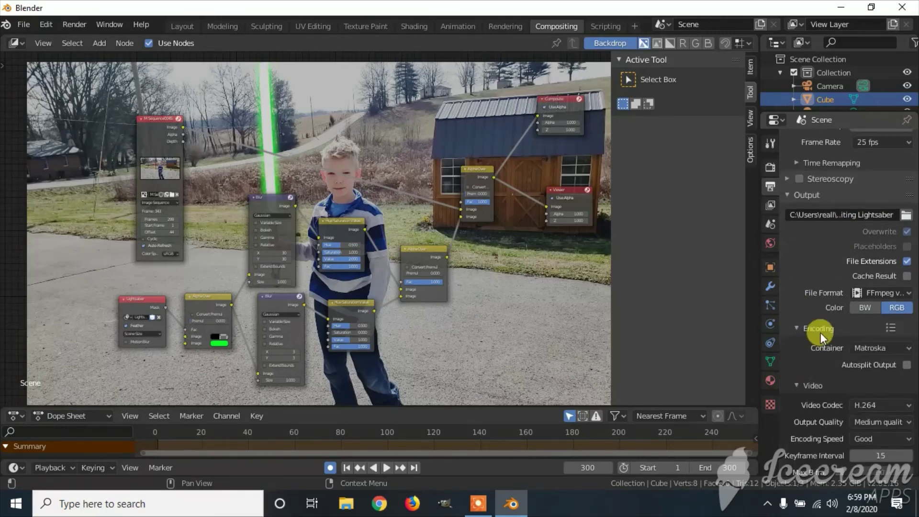
left_click(872, 351)
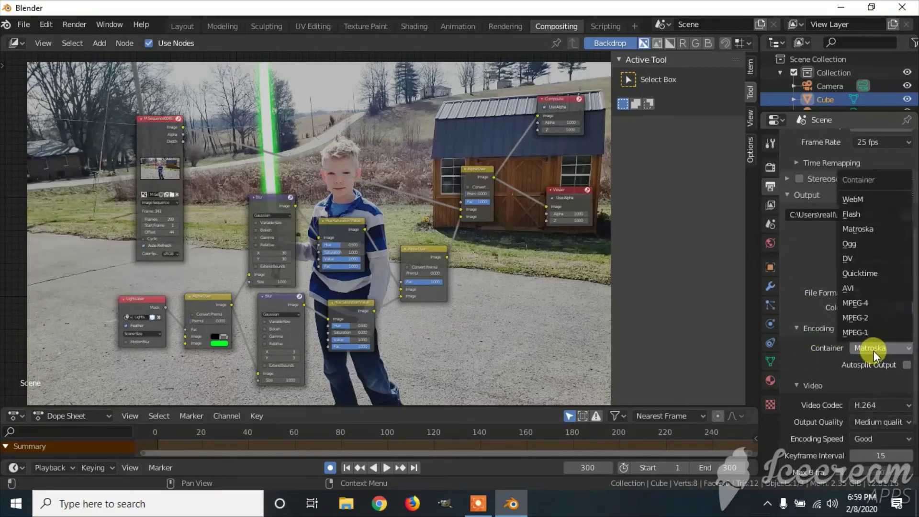
left_click(857, 304)
Step: Review the video encoding settings and the available audio codecs for the output
scroll(838, 336, "down", 1)
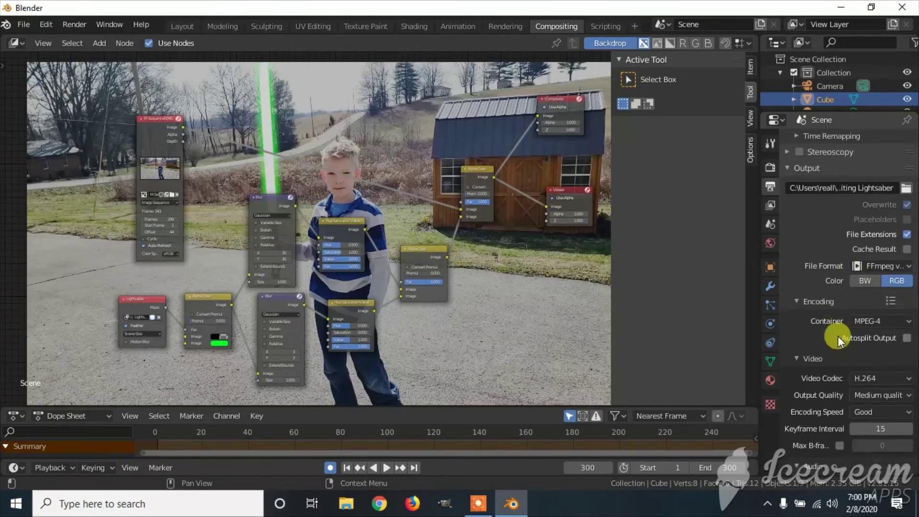
scroll(837, 336, "down", 2)
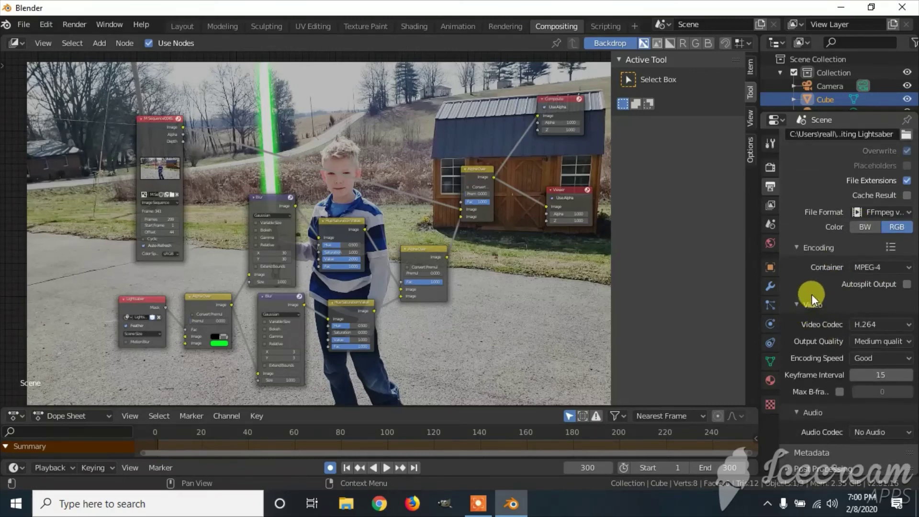
left_click(876, 432)
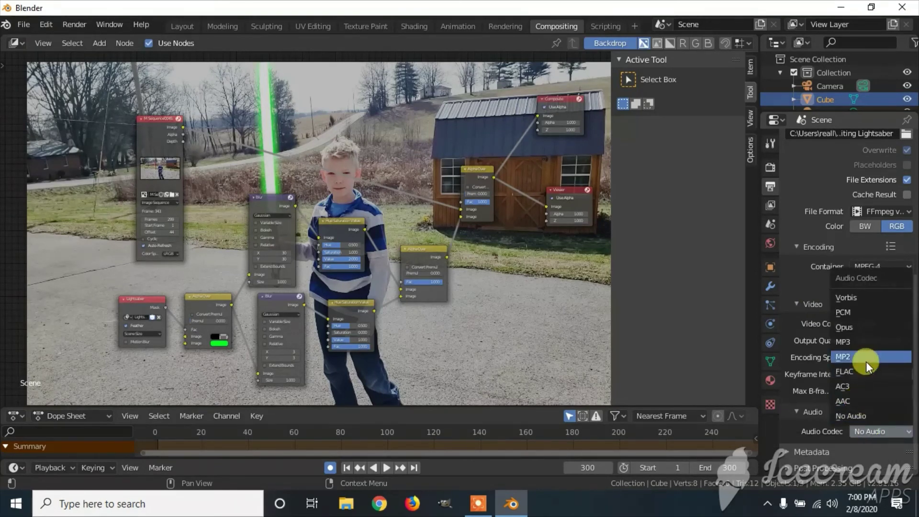
left_click(889, 432)
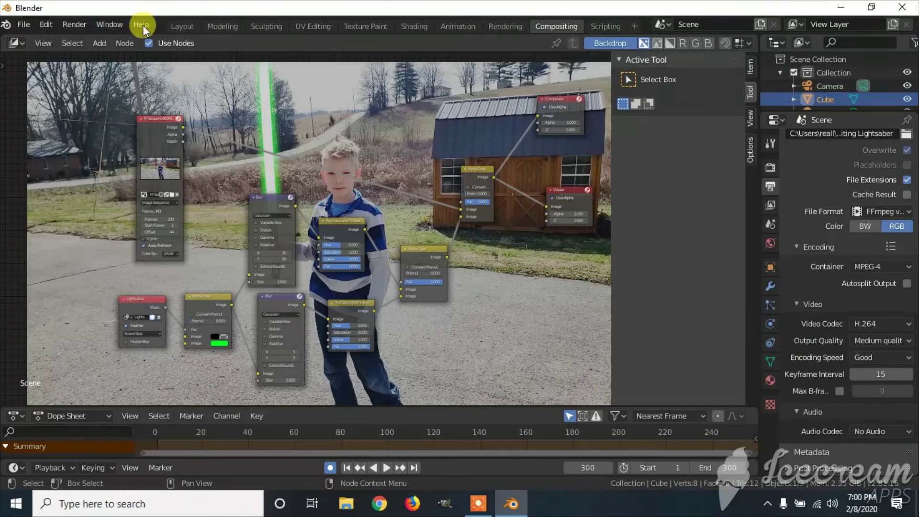
Step: Render the animation and close the render window when it finishes
left_click(72, 23)
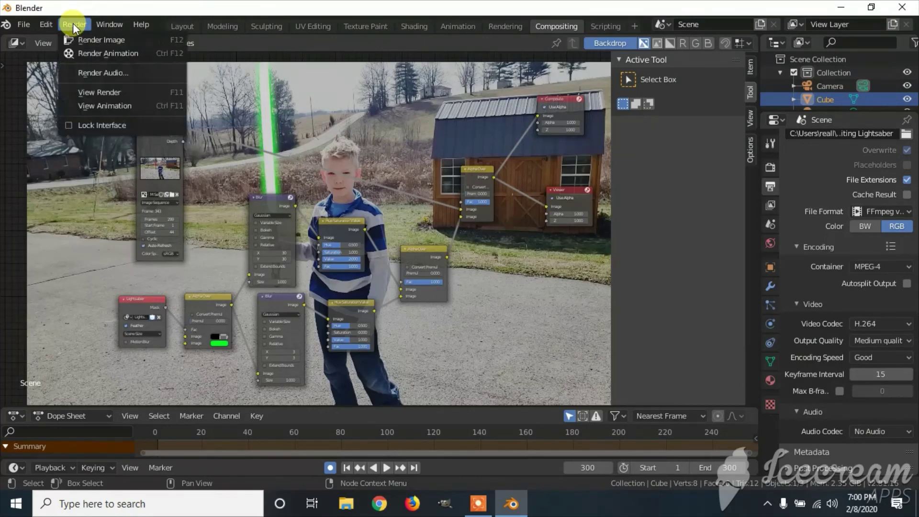
left_click(85, 53)
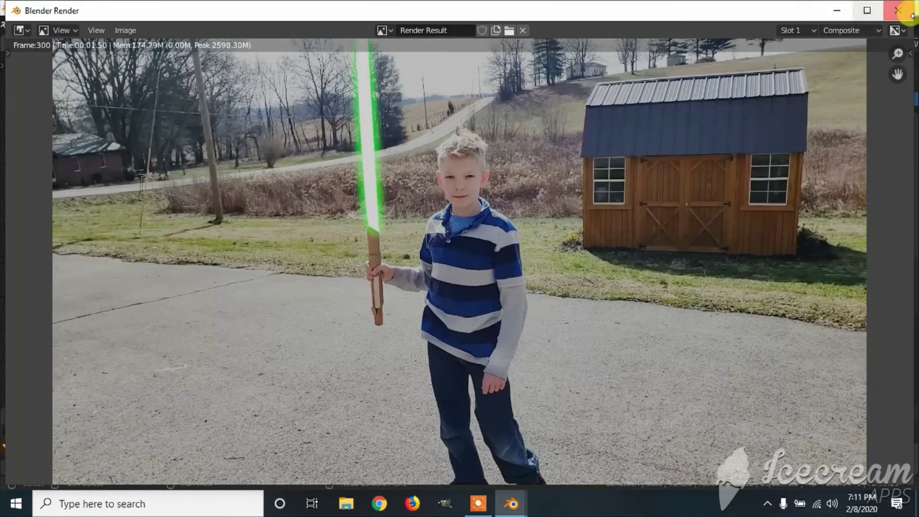
left_click(898, 10)
Step: Minimize Blender, move the rendered Igniting Lightsaber video toward the middle of the desktop and open it for playback
left_click(840, 7)
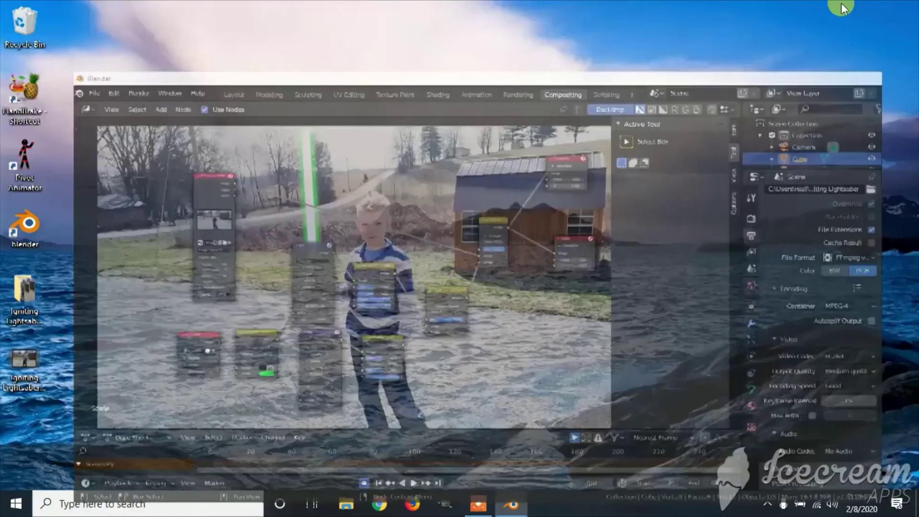
left_click_drag(28, 366, 311, 188)
double_click(333, 168)
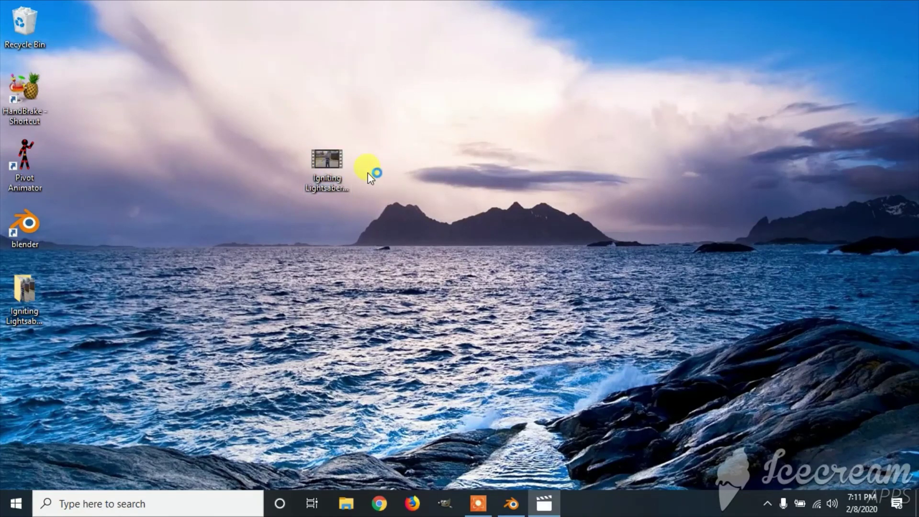